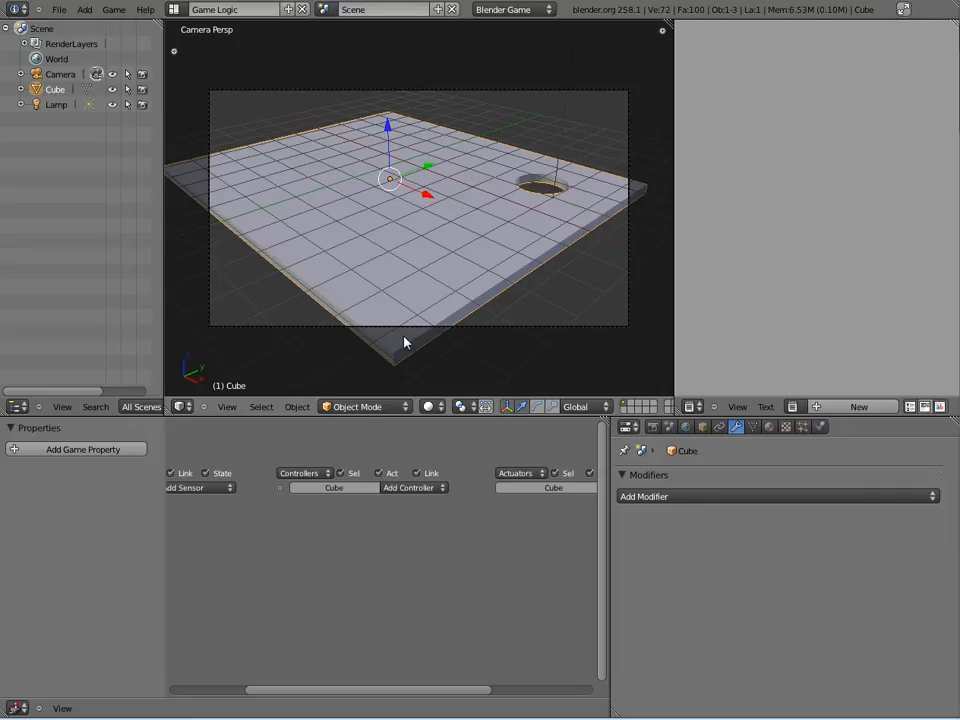
# Step: Widen the Logic Editor so the sensor, controller and actuator columns of the cube all fit
pyautogui.moveTo(165, 541); pyautogui.dragTo(32, 521)
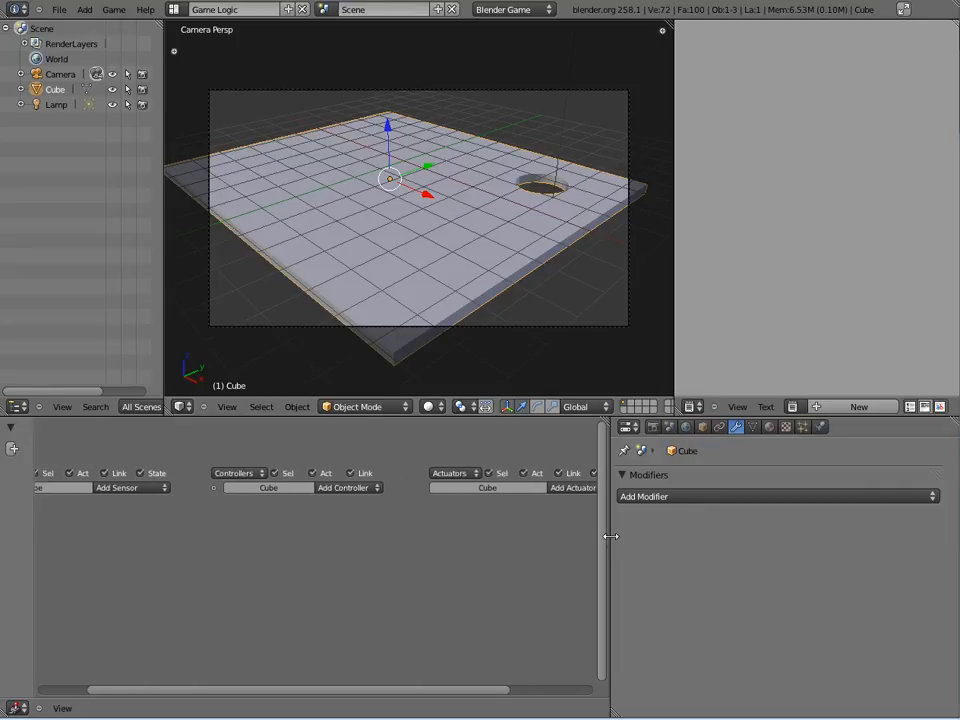
pyautogui.moveTo(603, 541); pyautogui.dragTo(830, 541)
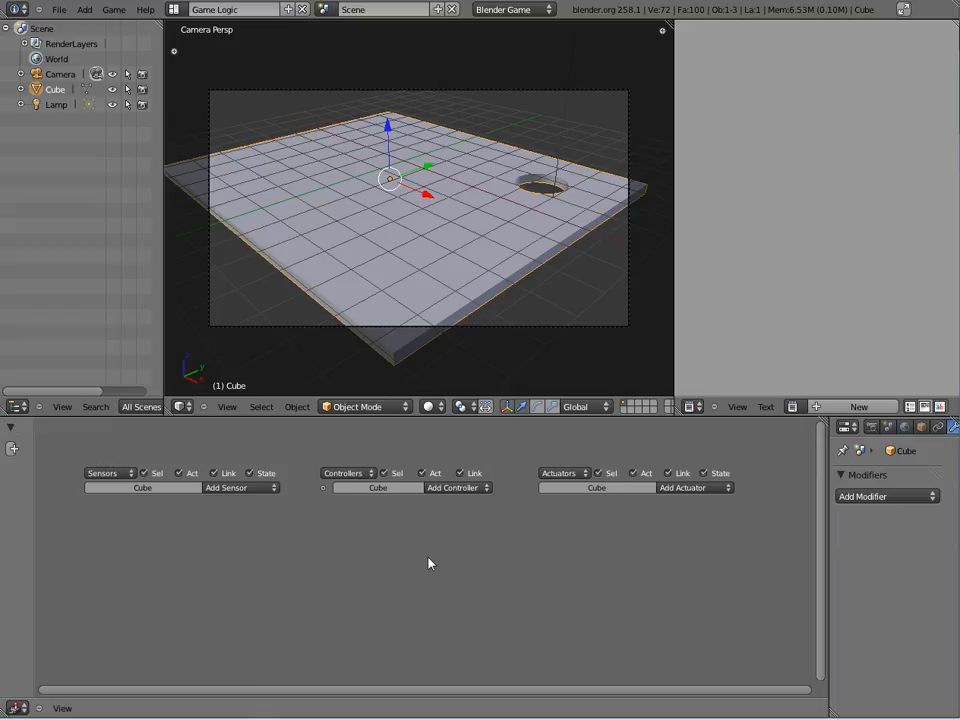
pyautogui.moveTo(383, 556)
pyautogui.mouseDown(button='middle')
pyautogui.moveTo(381, 536)
pyautogui.moveTo(379, 551)
pyautogui.mouseUp(button='middle')
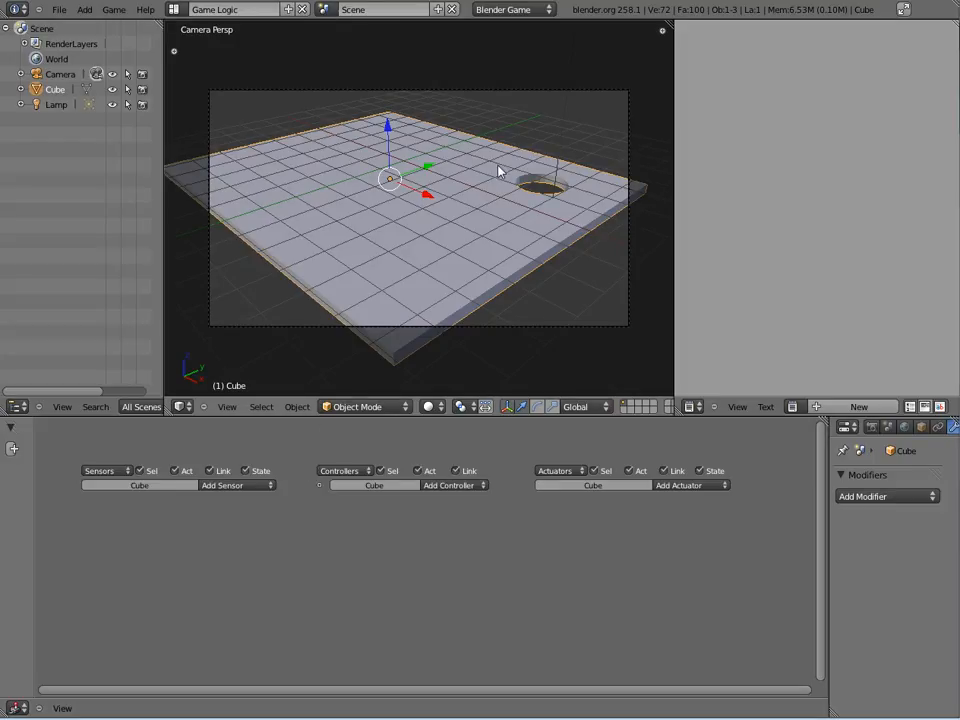
# Step: Add a Keyboard sensor to the cube and assign the Up Arrow as its key
pyautogui.click(243, 487)
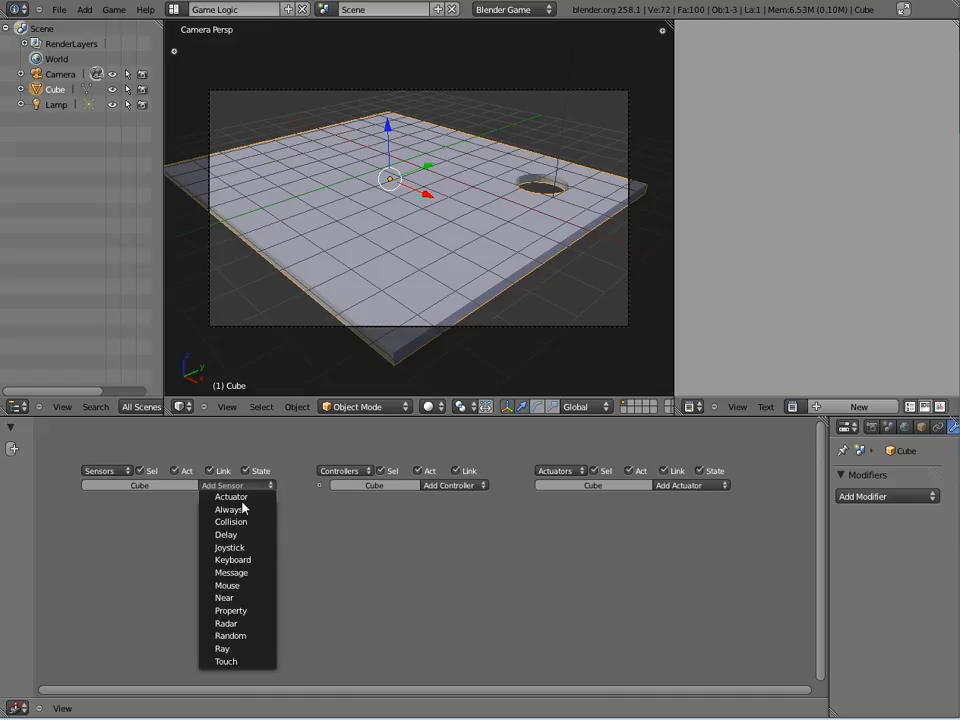
pyautogui.click(236, 560)
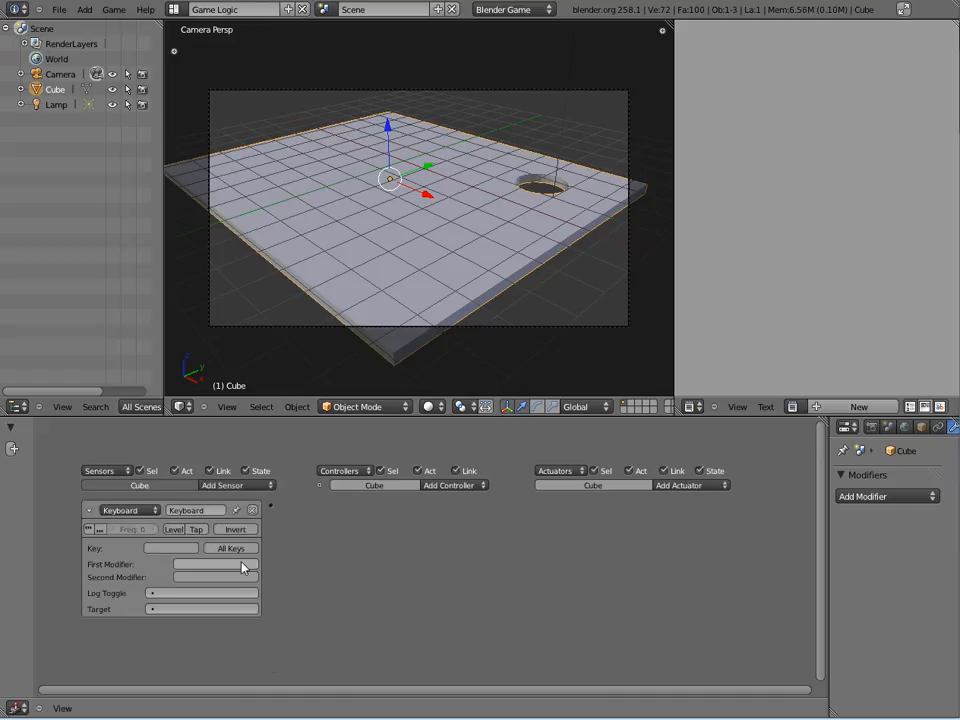
pyautogui.click(236, 486)
pyautogui.click(167, 549)
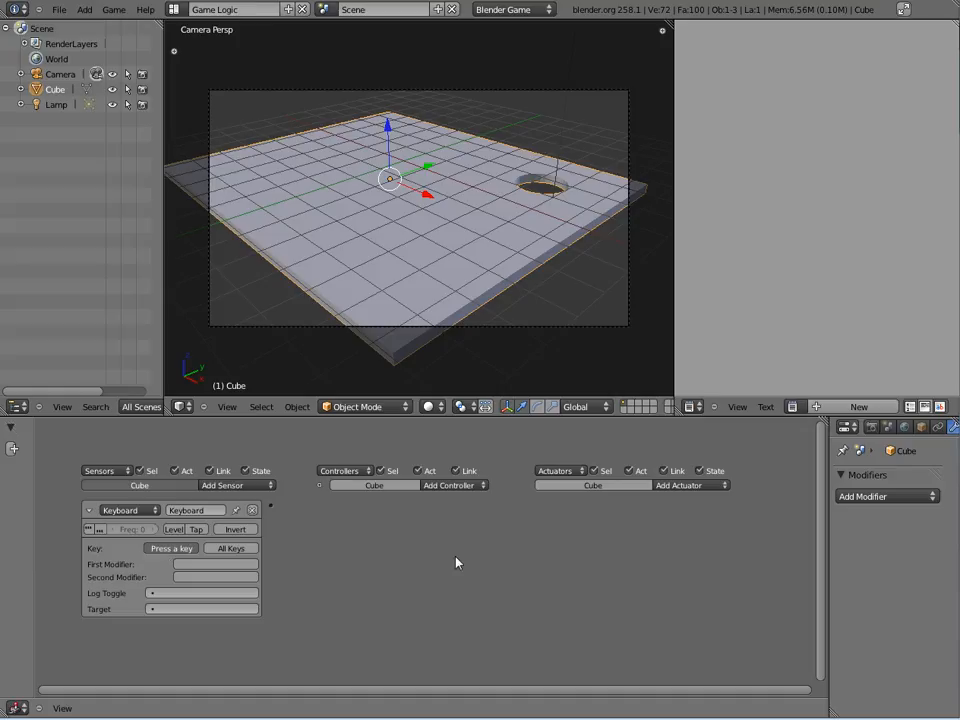
pyautogui.press('Up')
# Step: Add an And controller to the cube
pyautogui.click(465, 486)
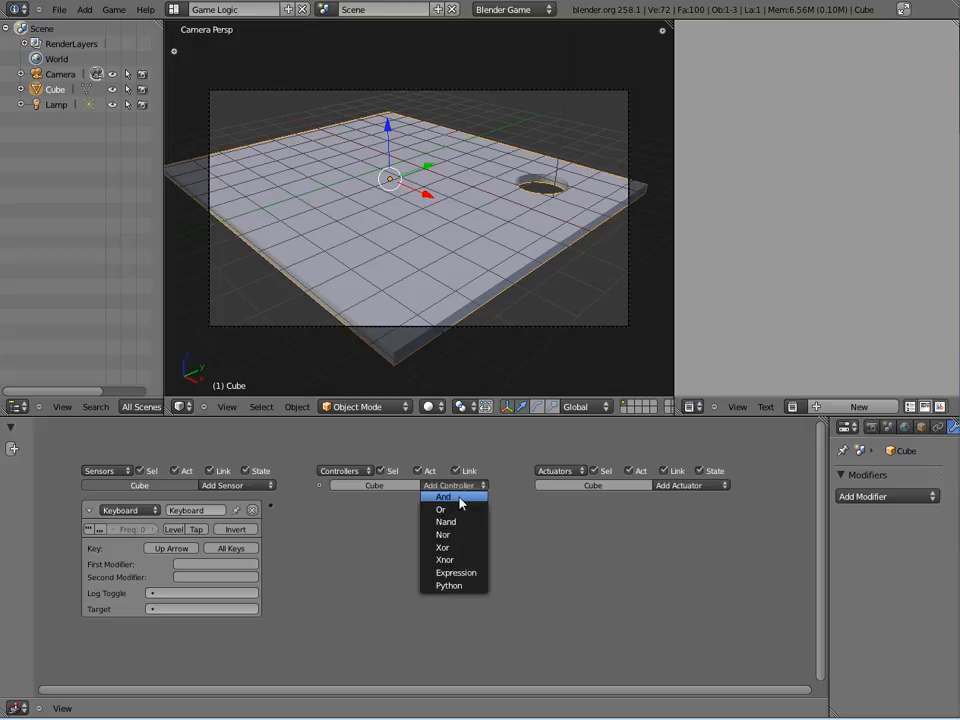
pyautogui.click(461, 503)
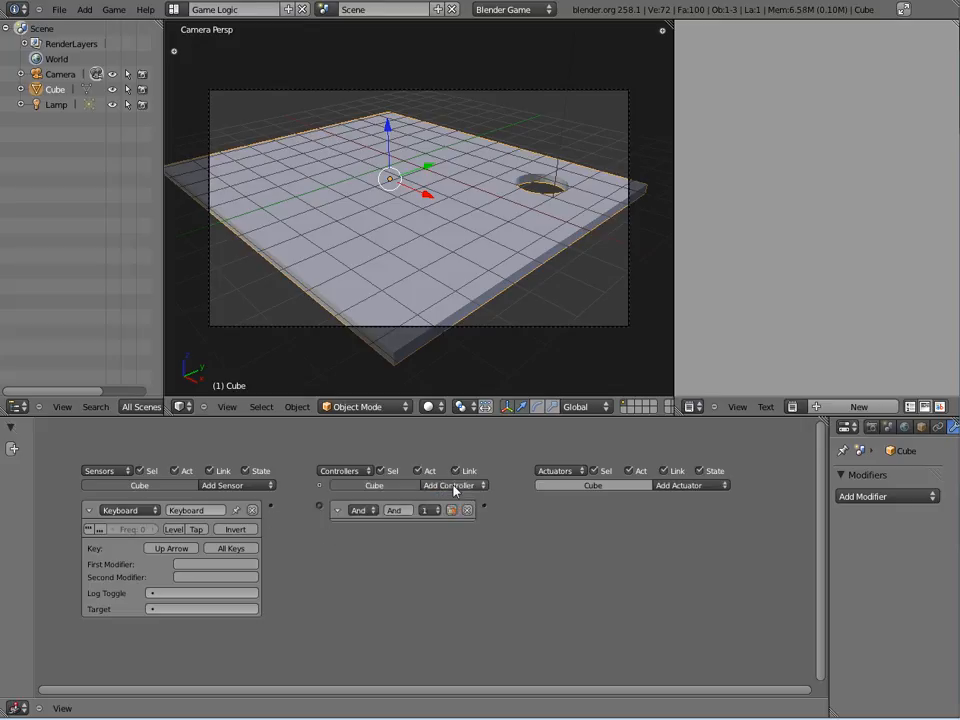
pyautogui.click(454, 487)
# Step: Add a Motion actuator with 1° X rotation and link the Up Arrow sensor to it through the And controller
pyautogui.click(691, 487)
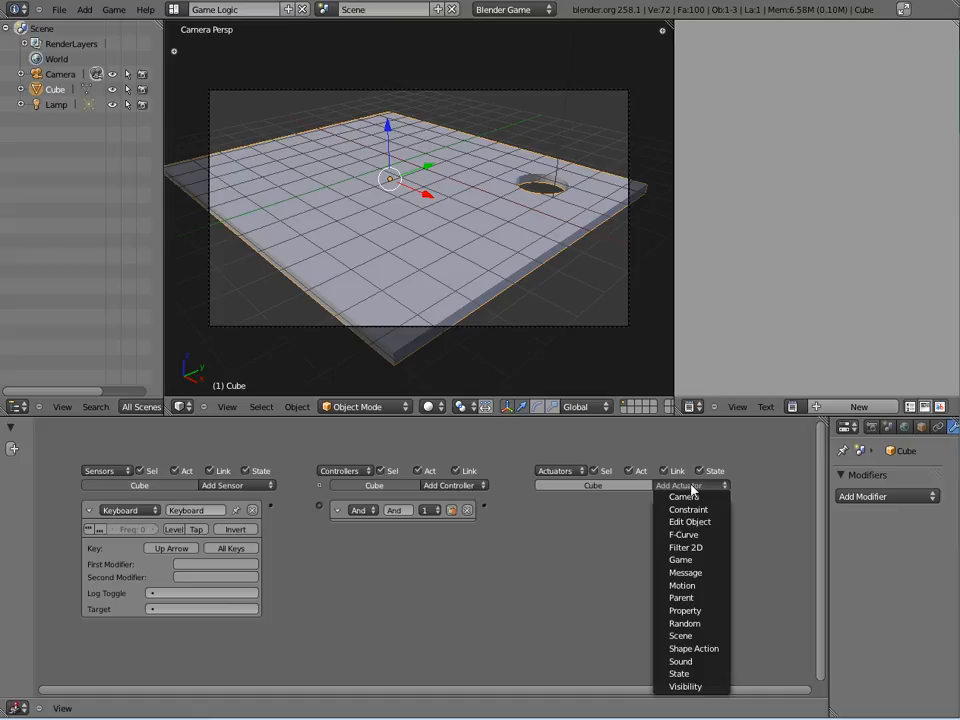
pyautogui.click(690, 586)
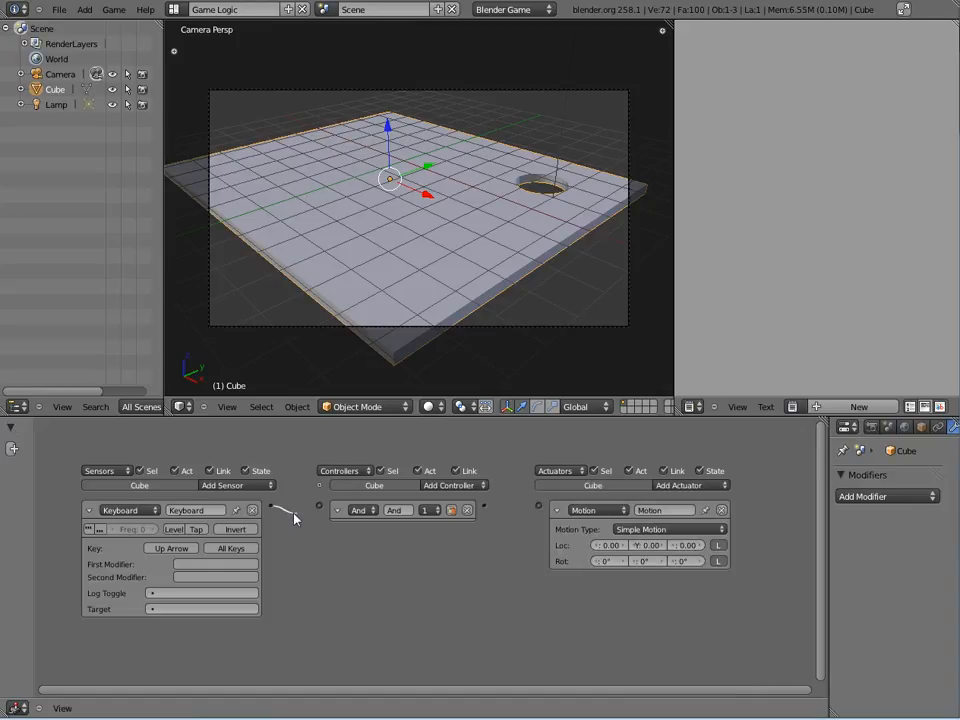
pyautogui.moveTo(294, 517); pyautogui.dragTo(318, 507)
pyautogui.moveTo(485, 507); pyautogui.dragTo(539, 509)
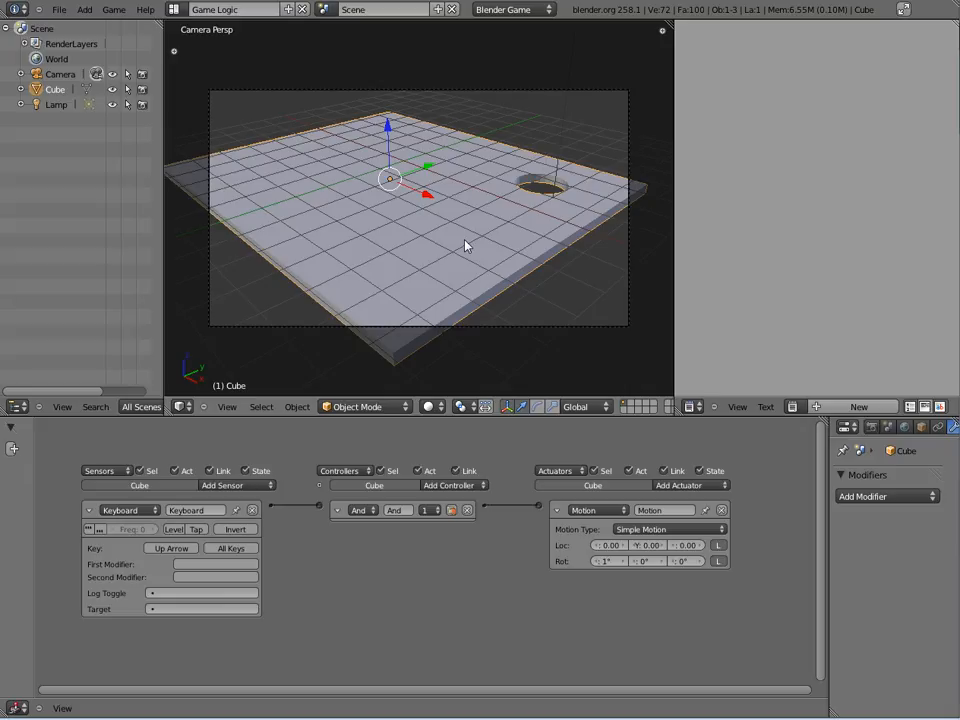
# Step: Run the game, test the board's rotation with the Up Arrow, and stop the game
pyautogui.press('p')
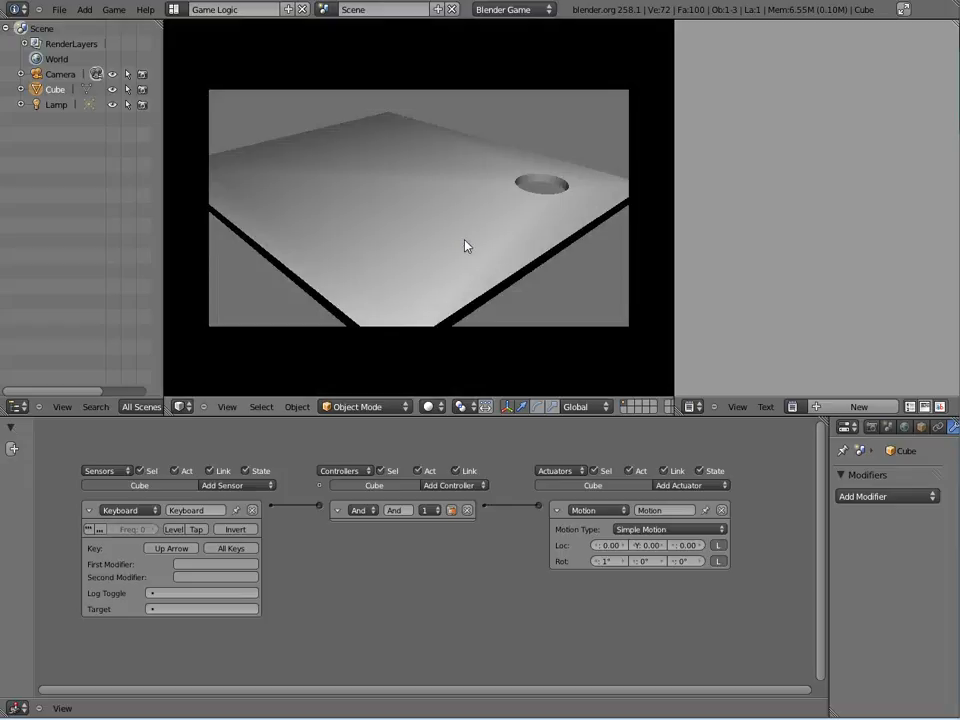
pyautogui.press('Up')
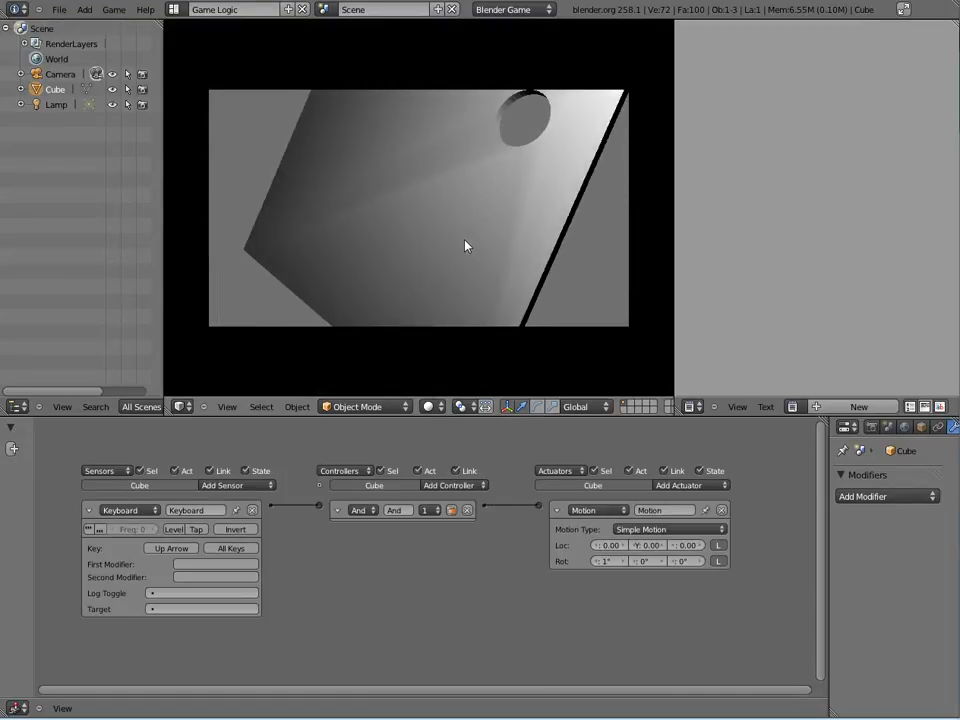
pyautogui.press('Up')
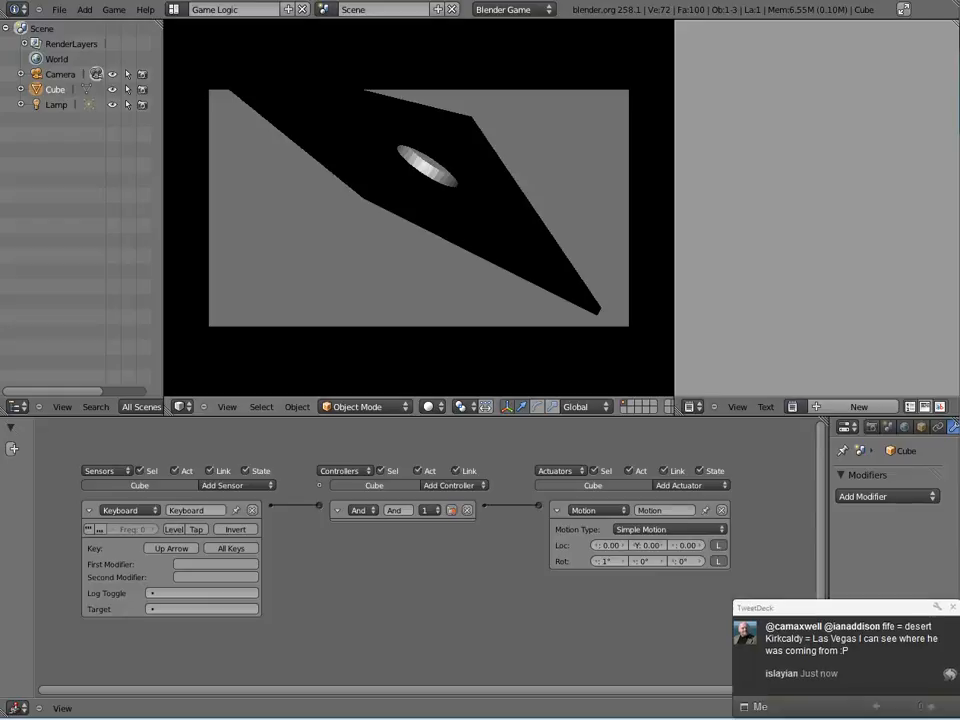
pyautogui.press('Escape')
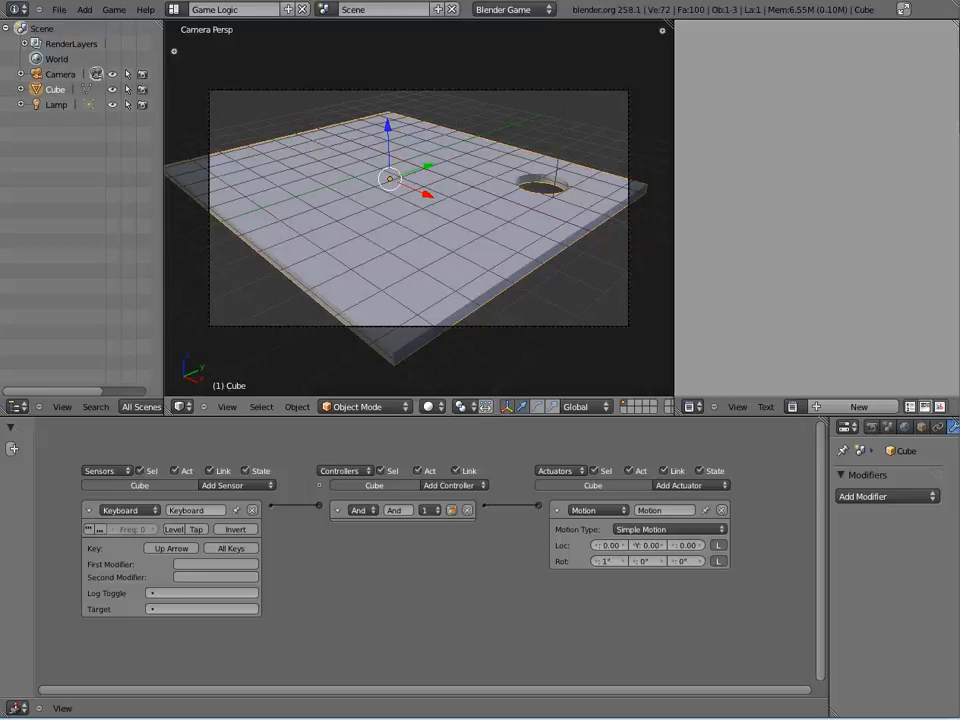
# Step: Set the Motion actuator's X rotation to -1°
pyautogui.click(625, 562)
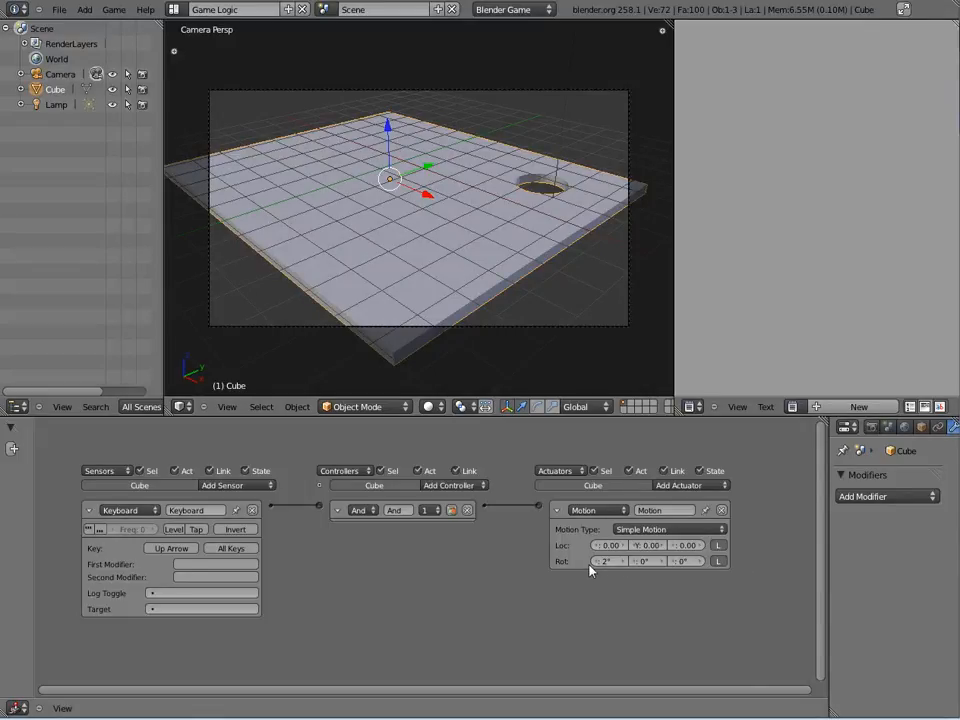
pyautogui.click(596, 562)
pyautogui.click(596, 562)
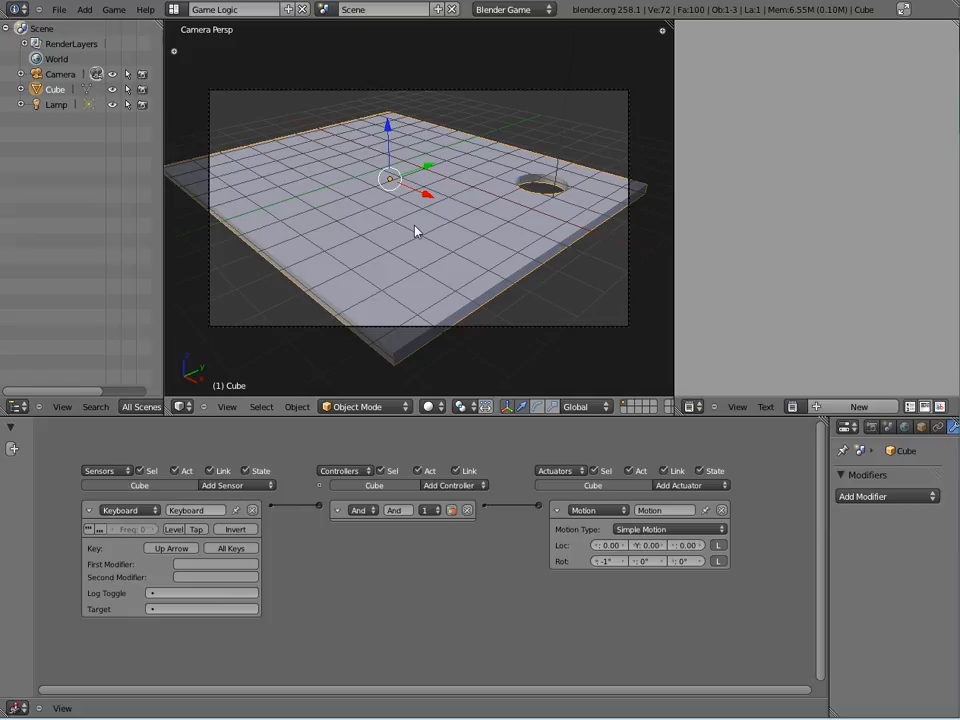
# Step: Rerun the game to check the reversed Up Arrow rotation, and return to editing
pyautogui.press('p')
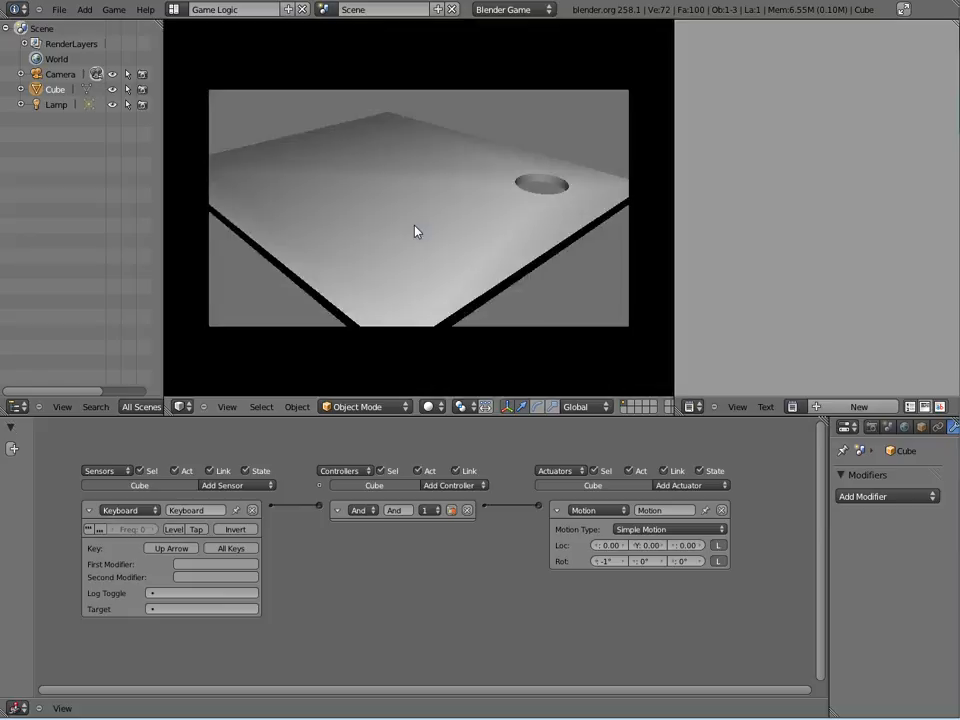
pyautogui.press('Up')
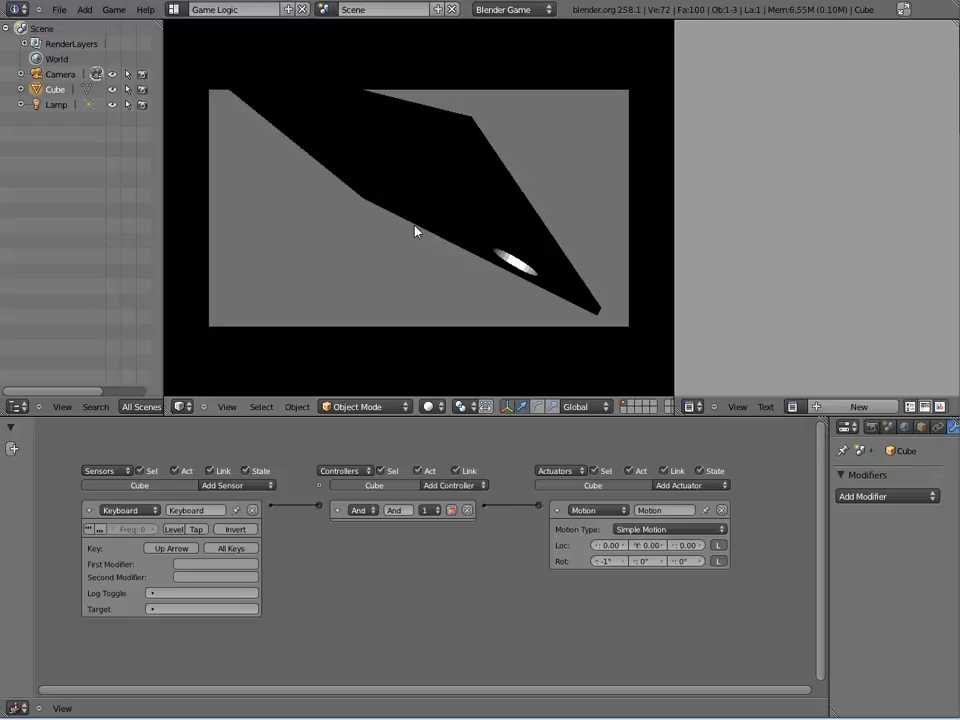
pyautogui.press('Escape')
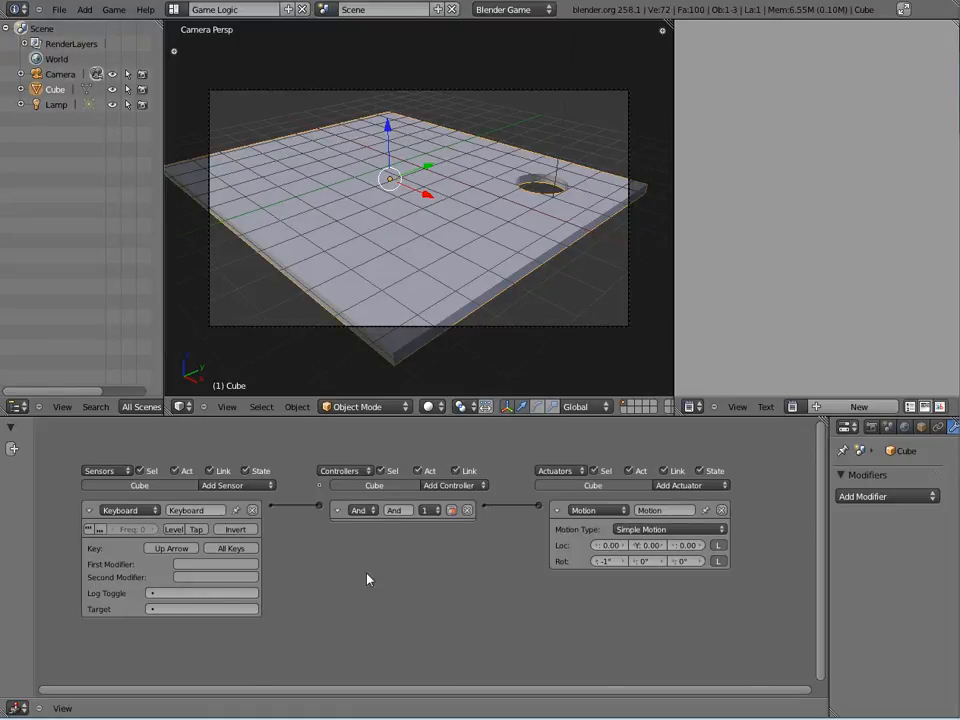
# Step: Add a second Keyboard sensor to the cube and assign the Down Arrow as its key
pyautogui.click(250, 487)
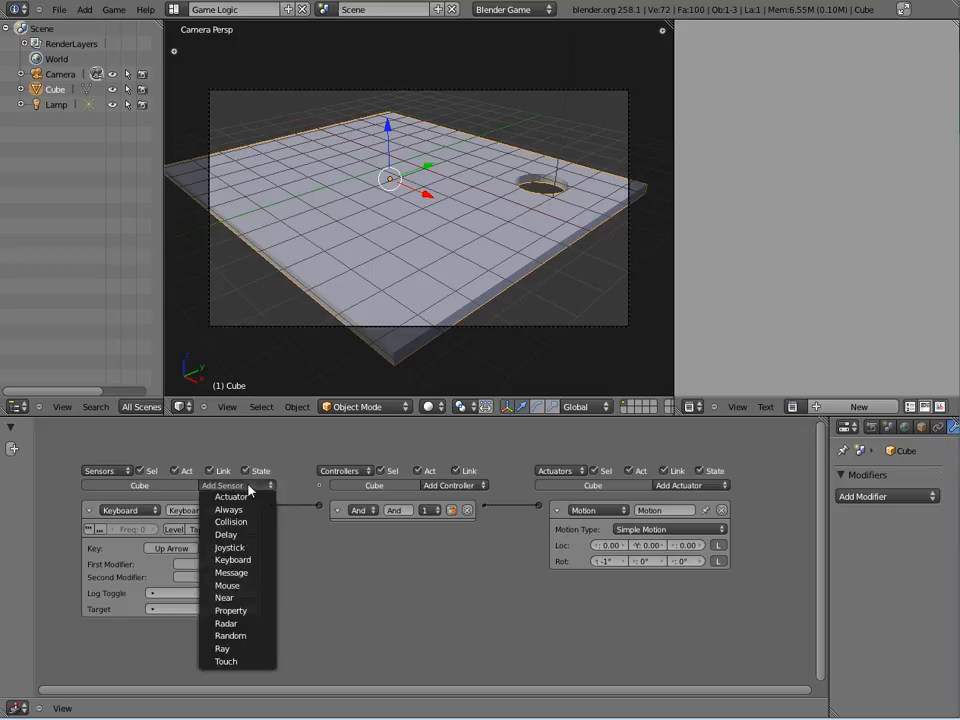
pyautogui.click(242, 564)
pyautogui.click(168, 669)
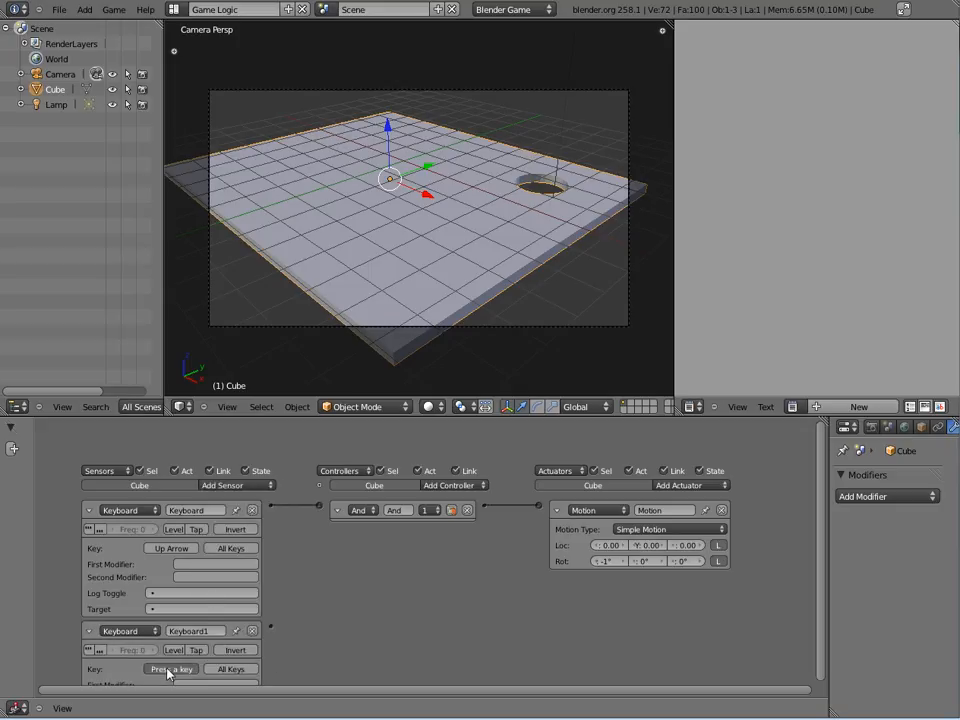
pyautogui.press('Down')
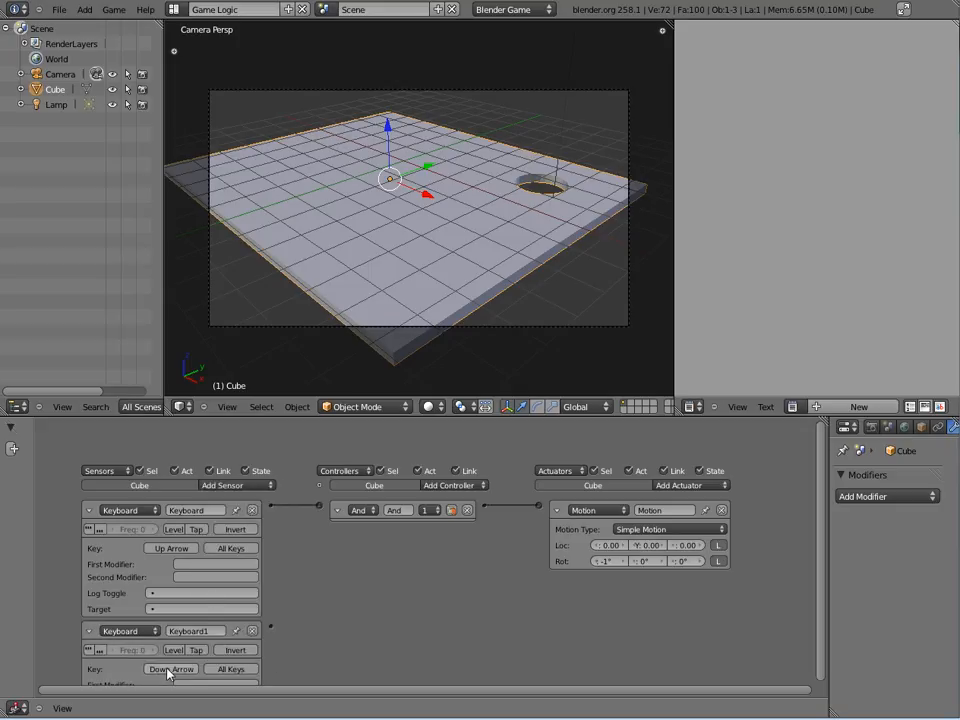
# Step: Add a second And controller and link the Down Arrow sensor to it
pyautogui.click(454, 485)
pyautogui.click(444, 497)
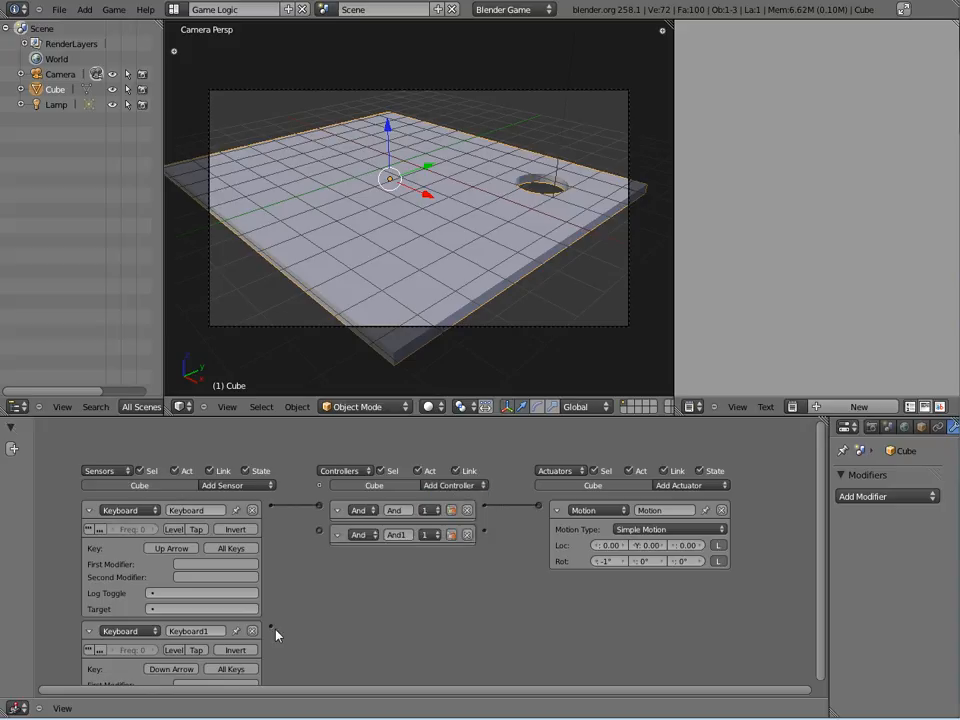
pyautogui.moveTo(271, 627); pyautogui.dragTo(319, 531)
# Step: Add a second Motion actuator with 1° X rotation and link the second And controller to it
pyautogui.click(702, 486)
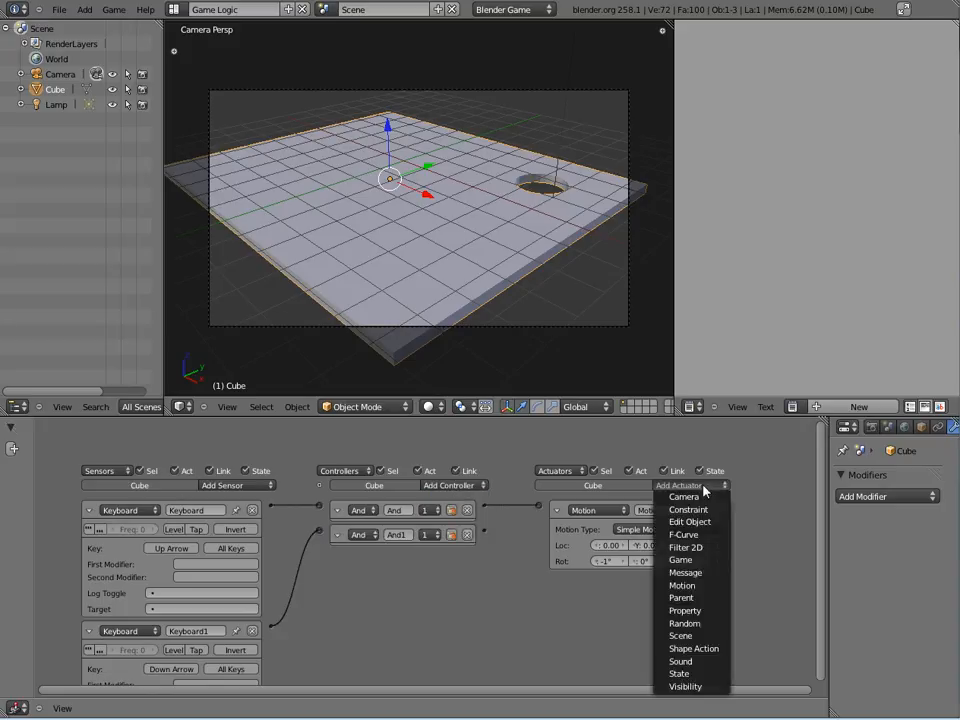
pyautogui.click(686, 585)
pyautogui.moveTo(483, 534); pyautogui.dragTo(538, 578)
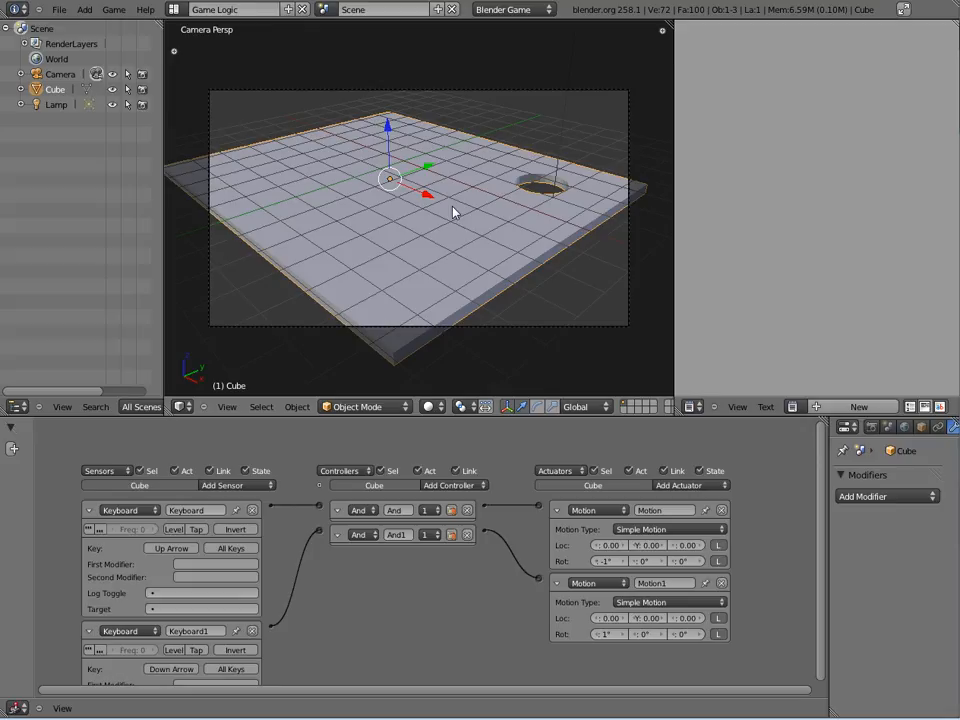
# Step: Run the game and test tilting the board back and forth with the Up and Down Arrows, then stop it
pyautogui.press('p')
pyautogui.press('Up')
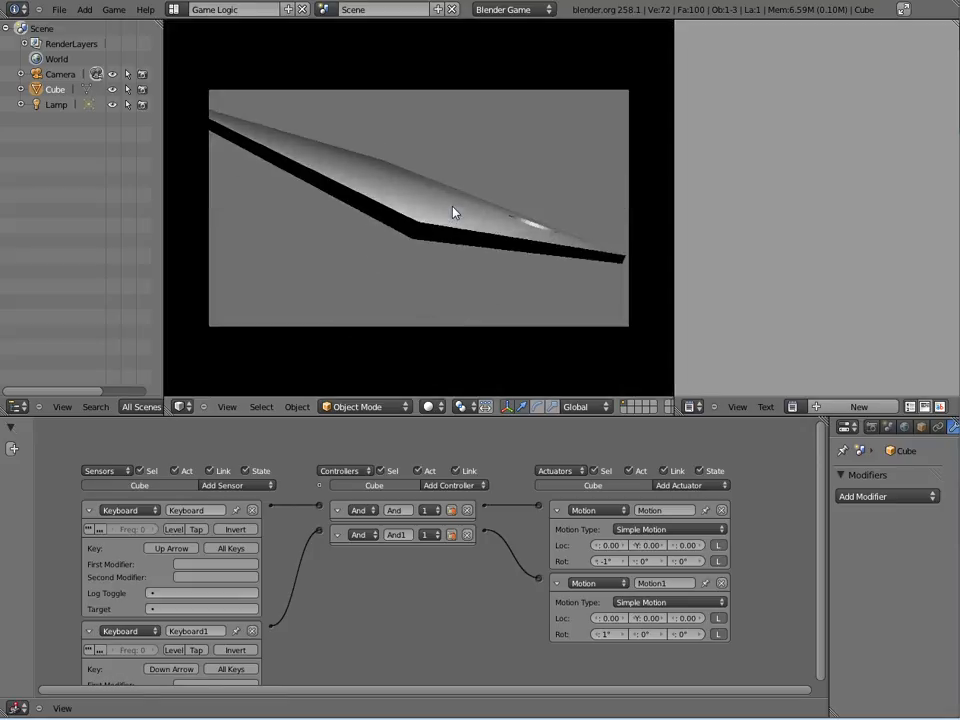
pyautogui.press('Down')
pyautogui.press('Up')
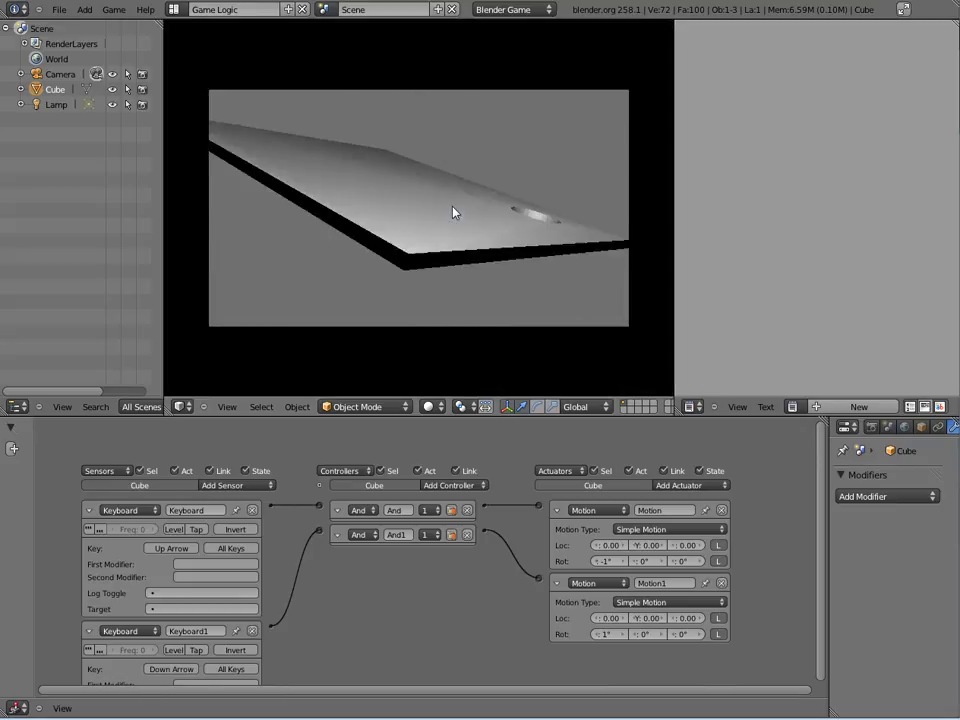
pyautogui.press('Down')
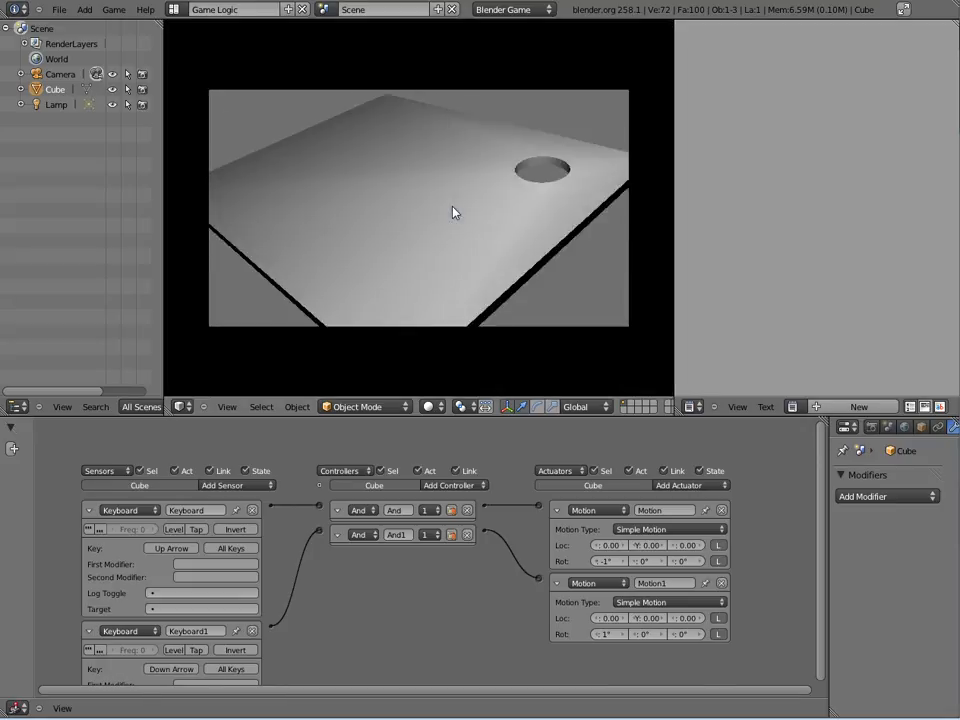
pyautogui.press('Escape')
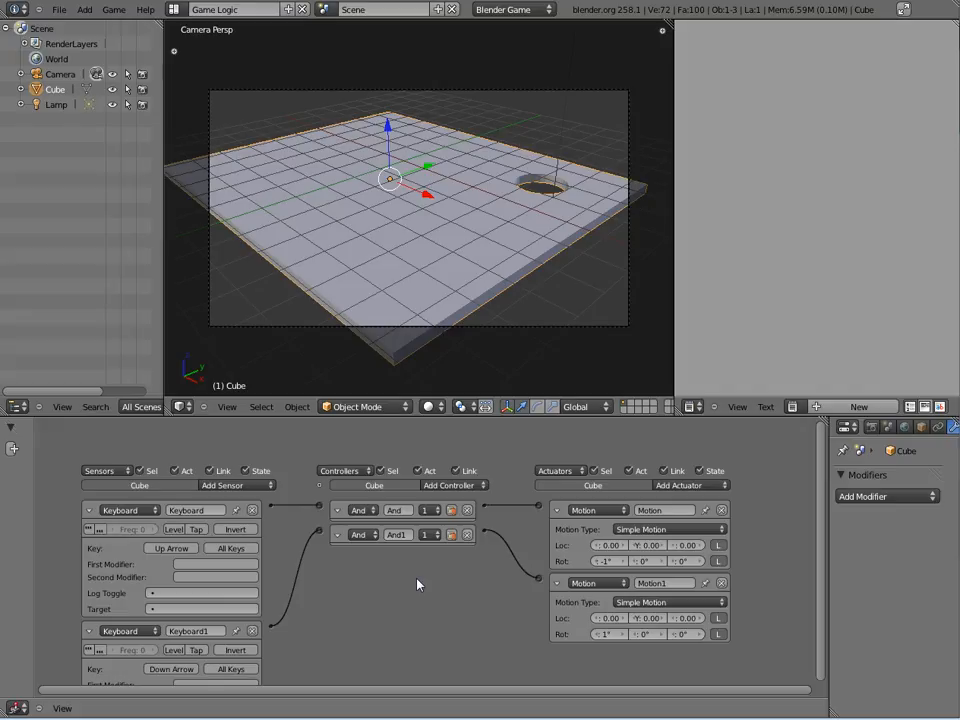
# Step: Maximize the Logic Editor and add a third and a fourth Keyboard sensor to the cube
pyautogui.hotkey('ctrl', 'Up')
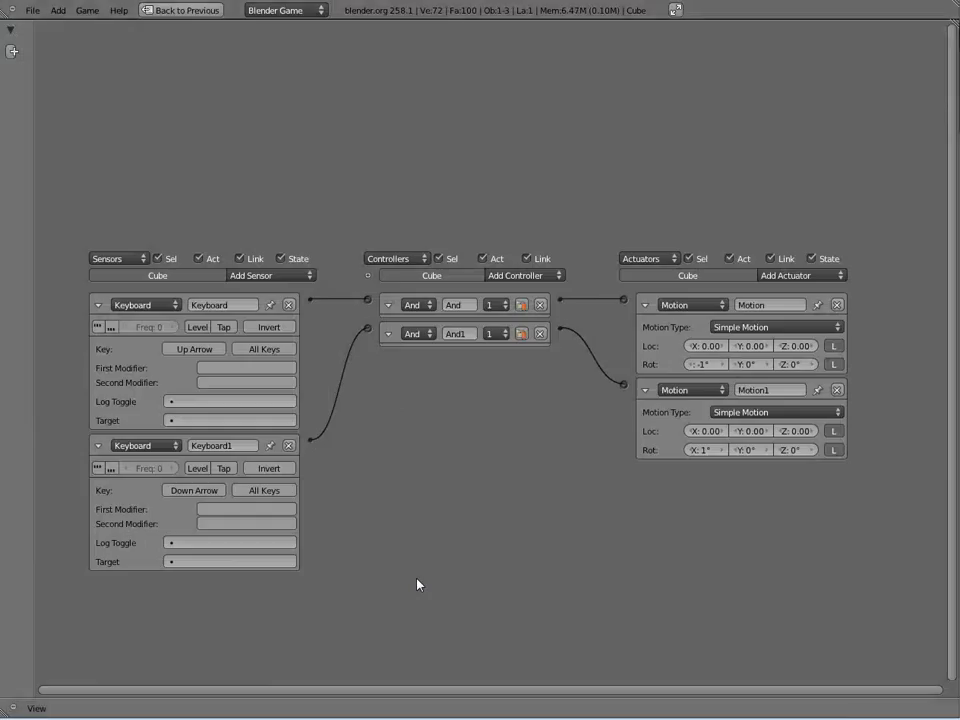
pyautogui.moveTo(450, 506); pyautogui.dragTo(430, 383, button='middle')
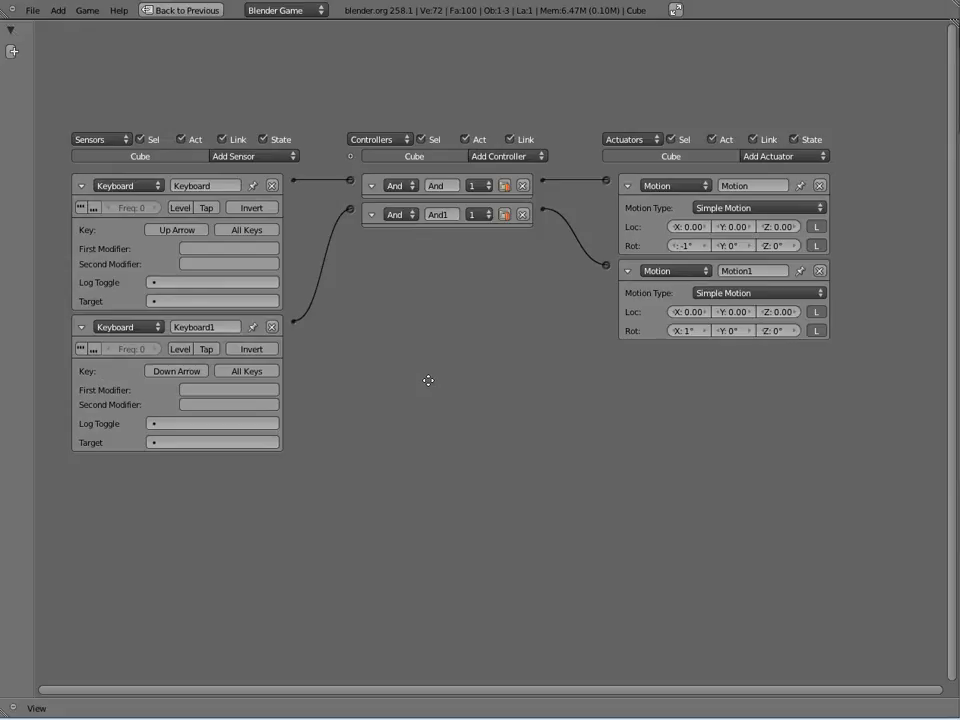
pyautogui.moveTo(430, 383); pyautogui.dragTo(439, 296, button='middle')
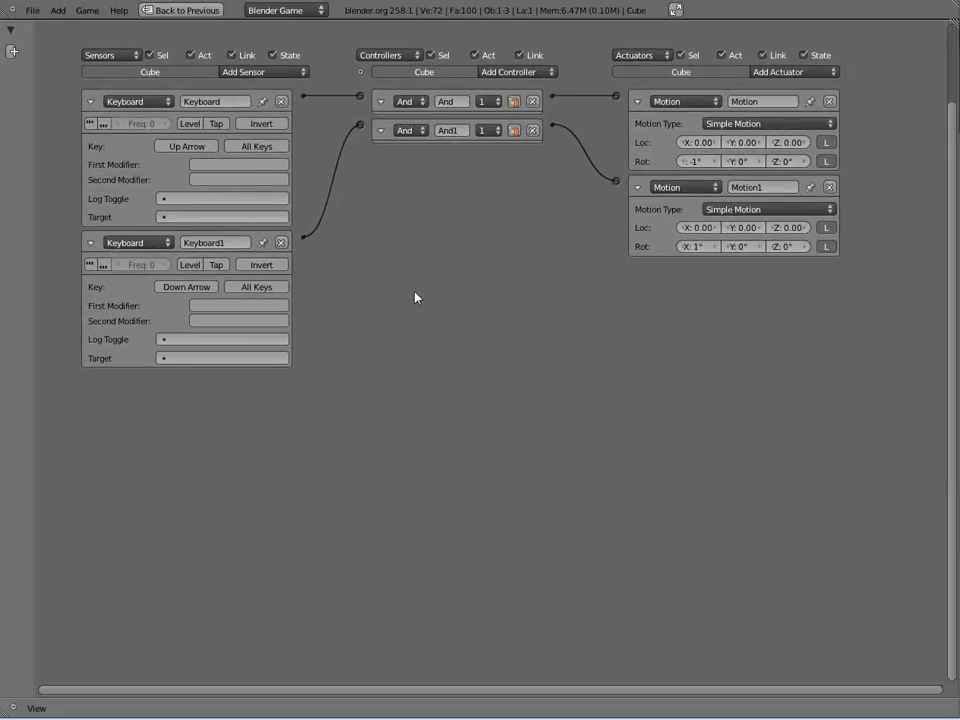
pyautogui.click(278, 73)
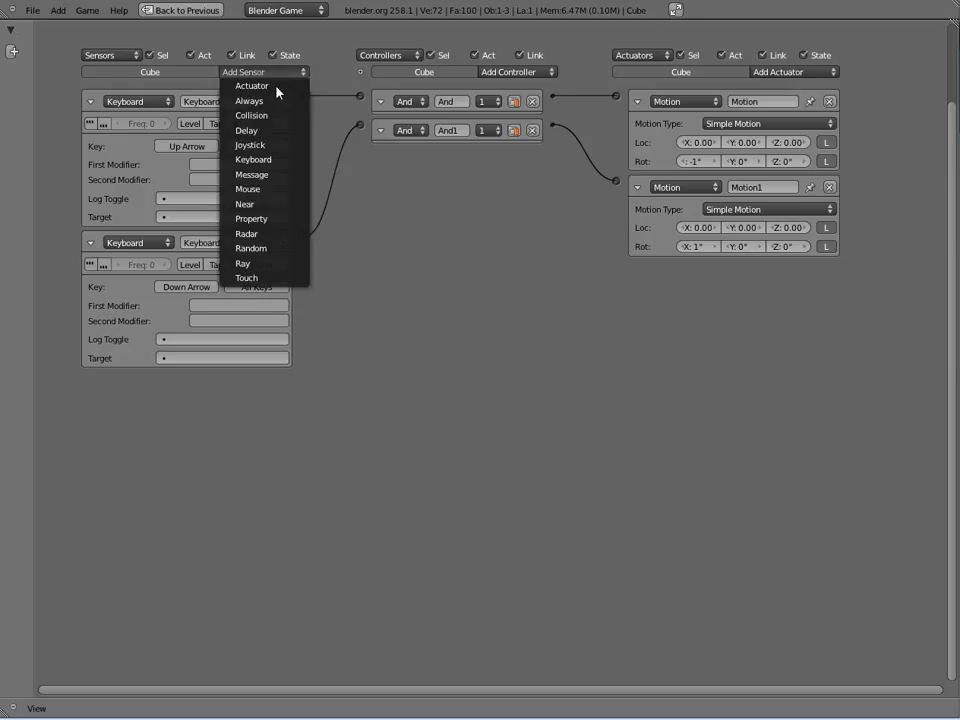
pyautogui.click(268, 160)
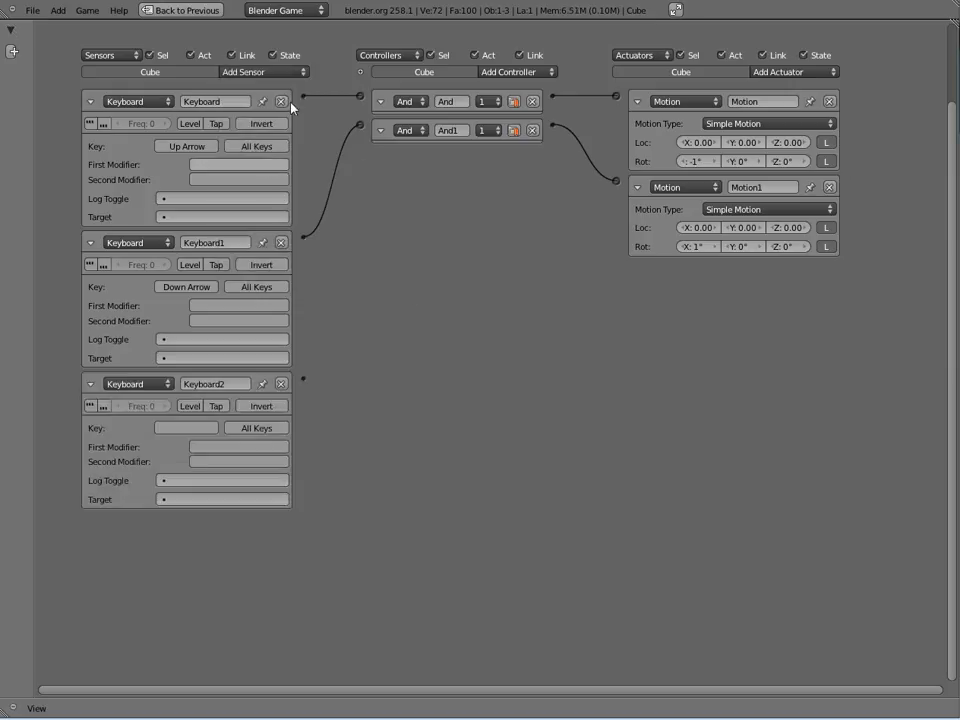
pyautogui.click(279, 73)
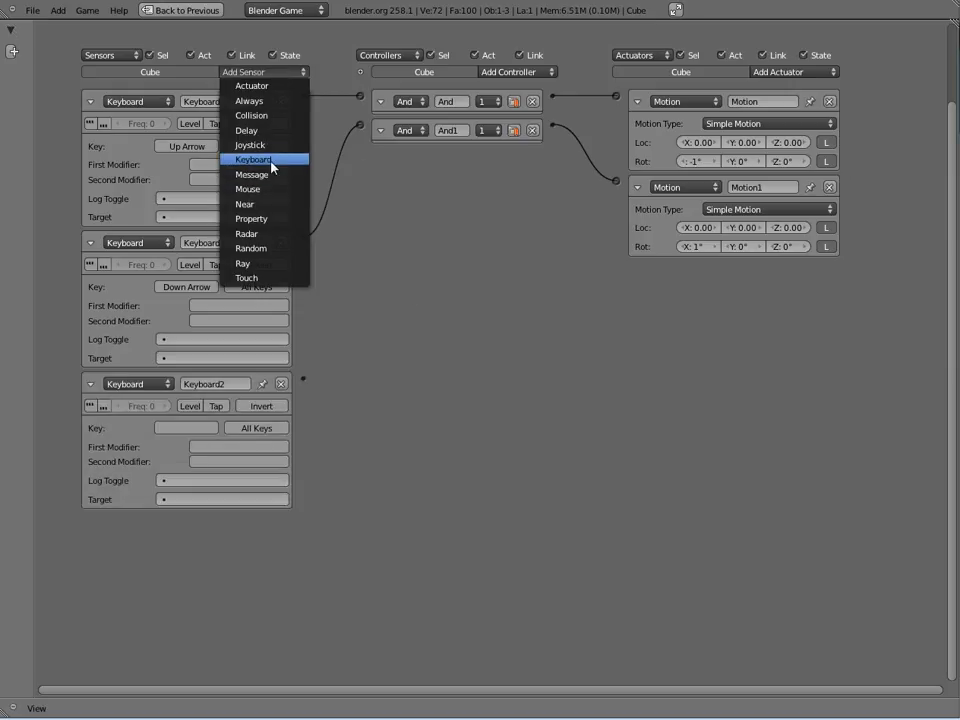
pyautogui.click(262, 160)
# Step: Assign the Left Arrow to the third Keyboard sensor and the Right Arrow to the fourth
pyautogui.click(186, 430)
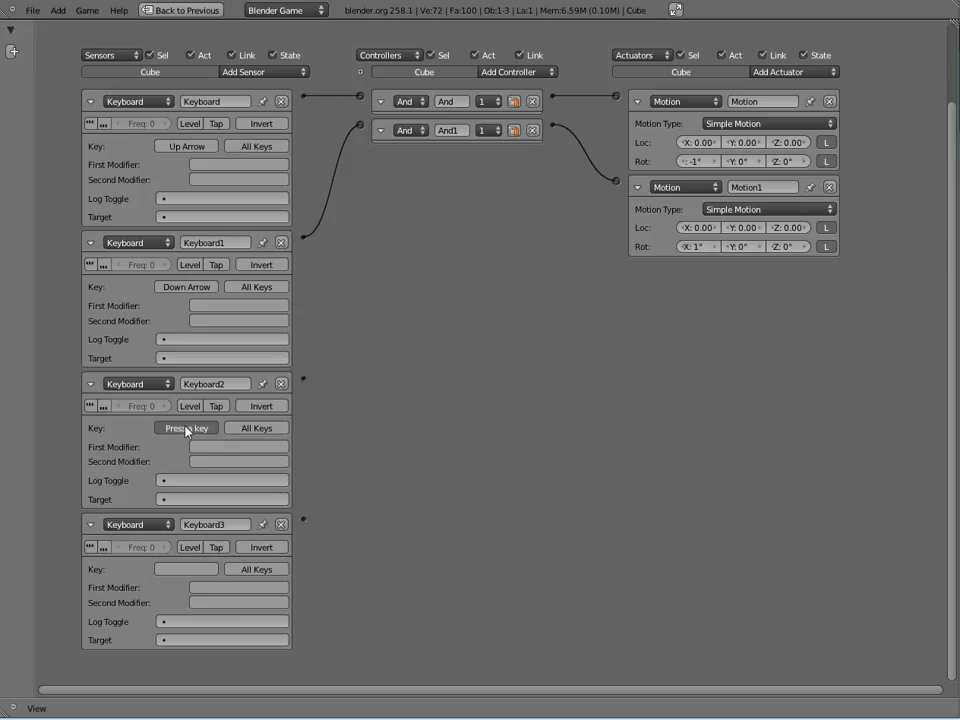
pyautogui.press('Left')
pyautogui.click(187, 569)
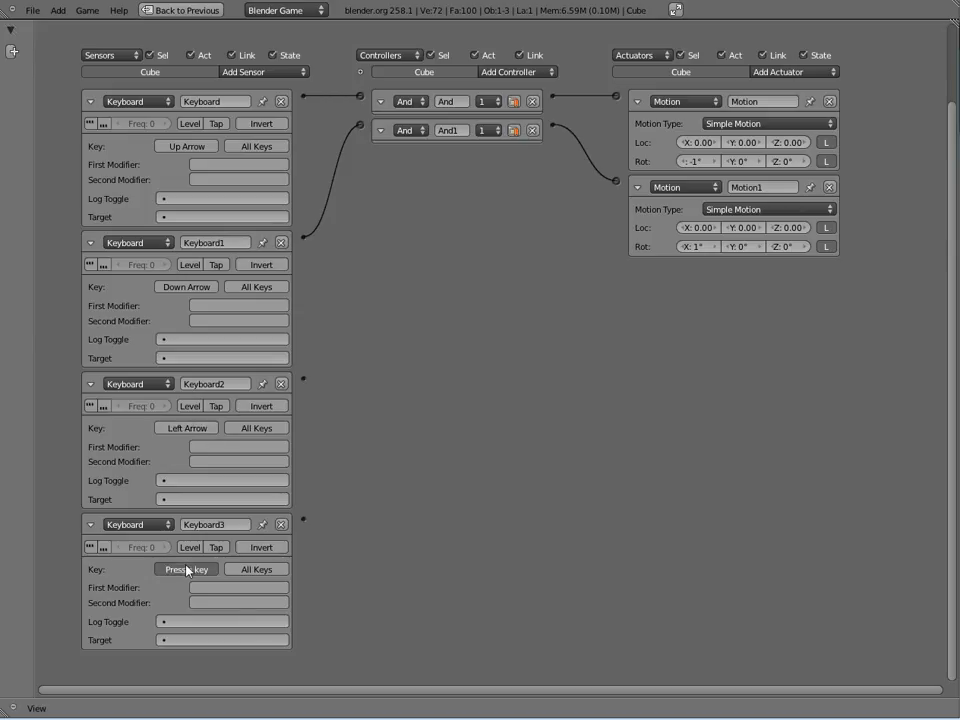
pyautogui.press('Right')
# Step: Add two more And controllers and link the Left Arrow sensor to the third and the Right Arrow sensor to the fourth
pyautogui.click(514, 74)
pyautogui.click(516, 88)
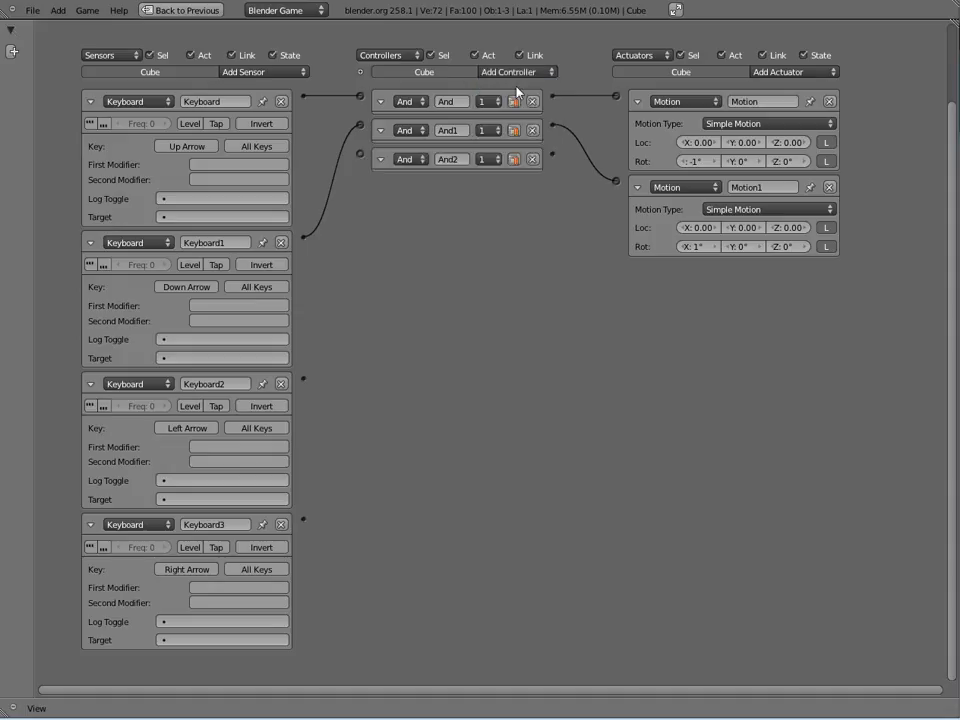
pyautogui.click(516, 74)
pyautogui.click(520, 87)
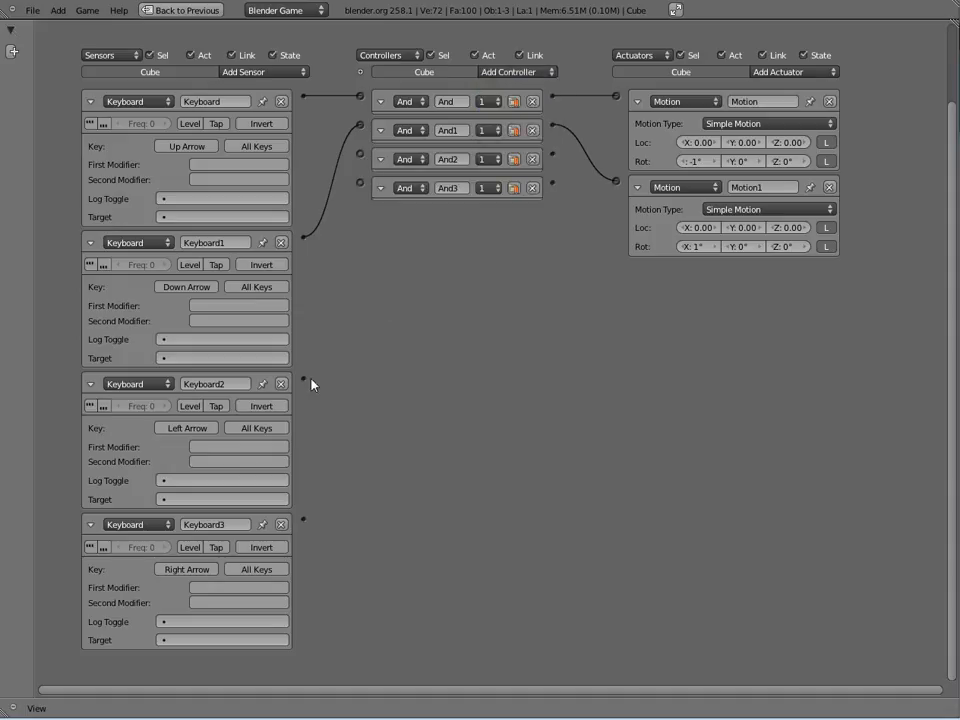
pyautogui.moveTo(316, 366); pyautogui.dragTo(360, 153)
pyautogui.moveTo(304, 520); pyautogui.dragTo(360, 184)
# Step: Add two more Motion actuators and link the third and fourth And controllers to them respectively
pyautogui.click(800, 74)
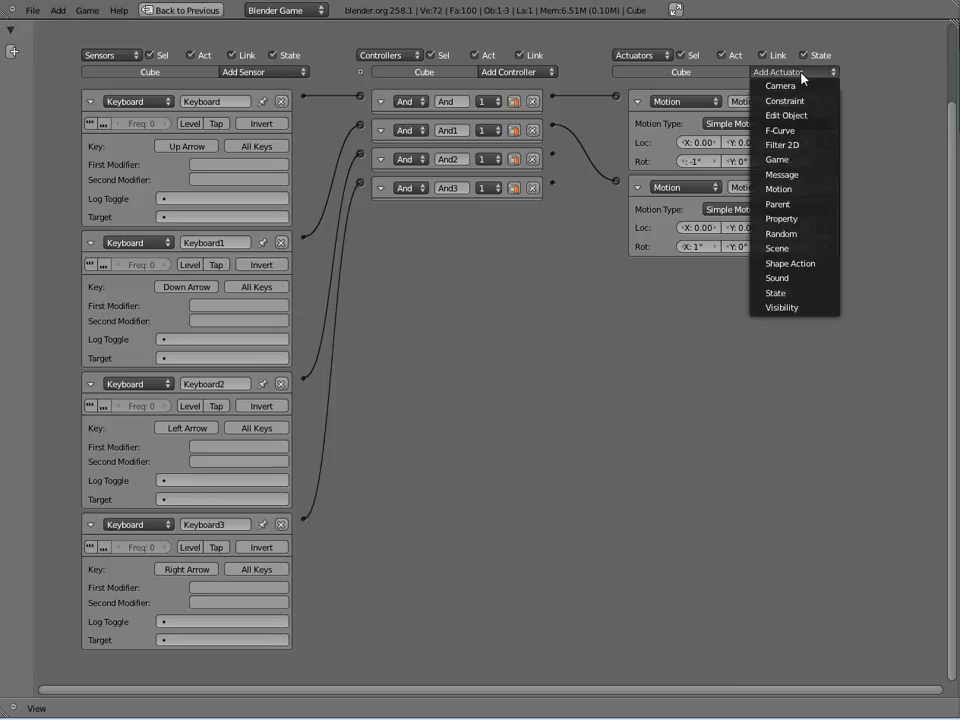
pyautogui.click(791, 190)
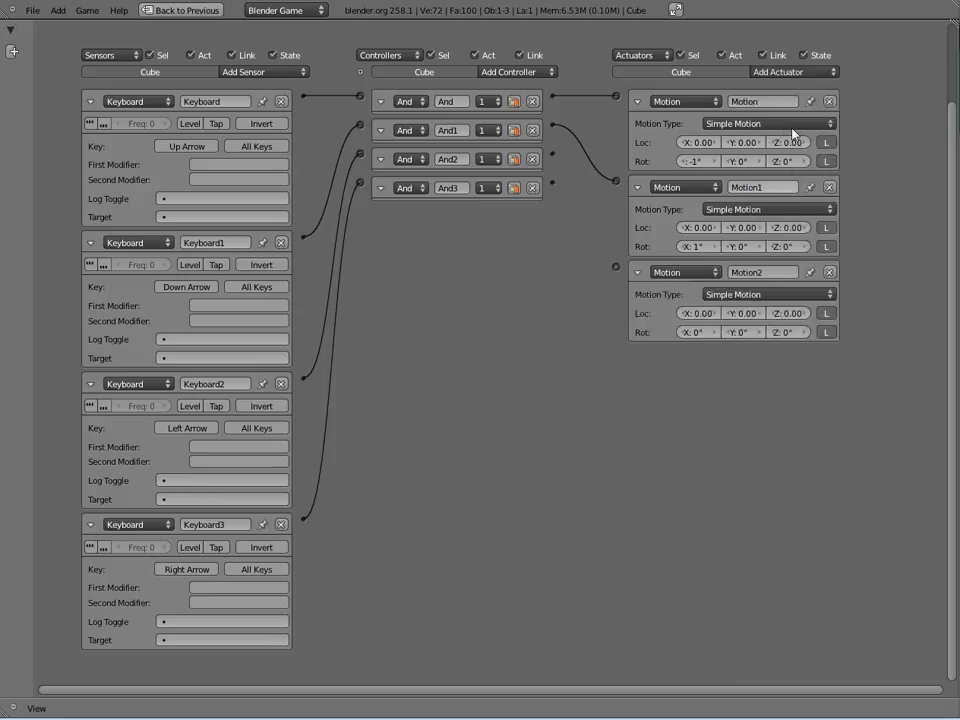
pyautogui.click(791, 74)
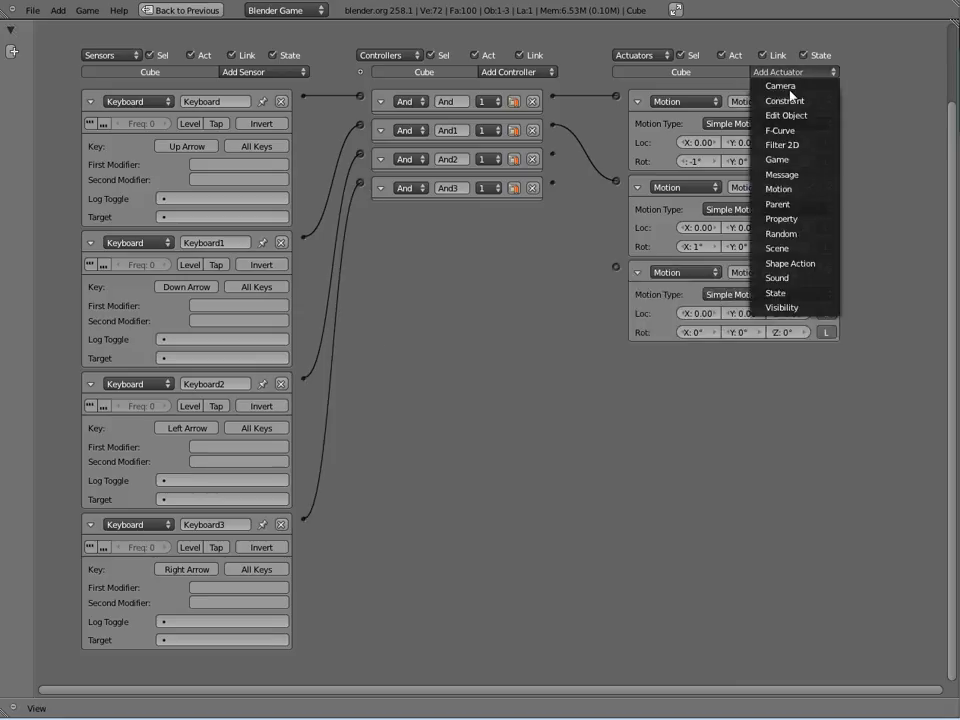
pyautogui.click(789, 188)
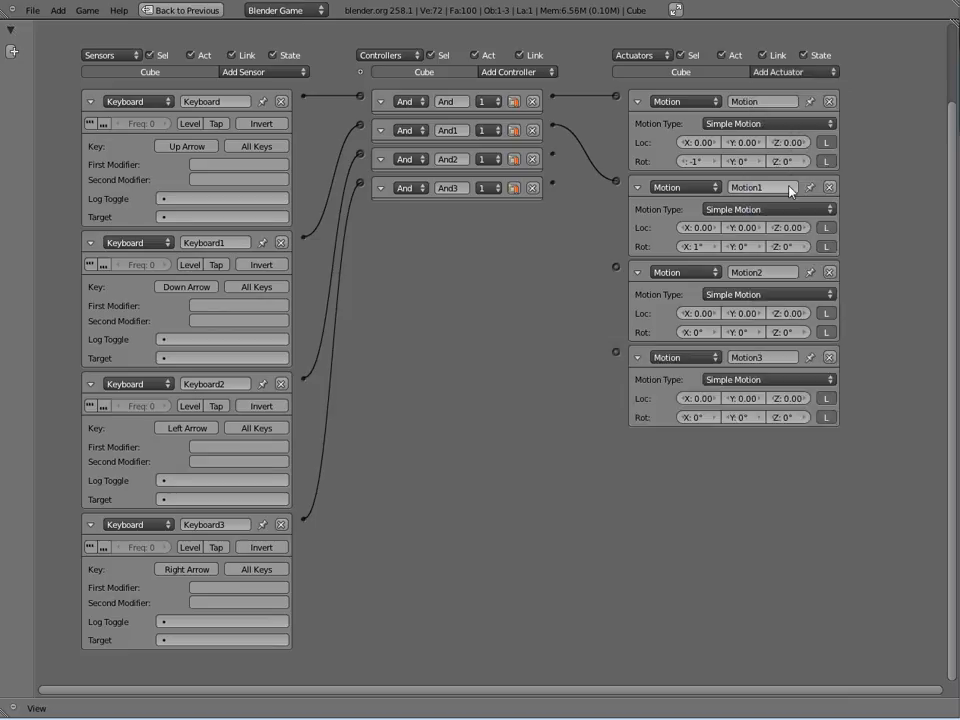
pyautogui.moveTo(554, 155); pyautogui.dragTo(616, 267)
pyautogui.moveTo(554, 186); pyautogui.dragTo(616, 358)
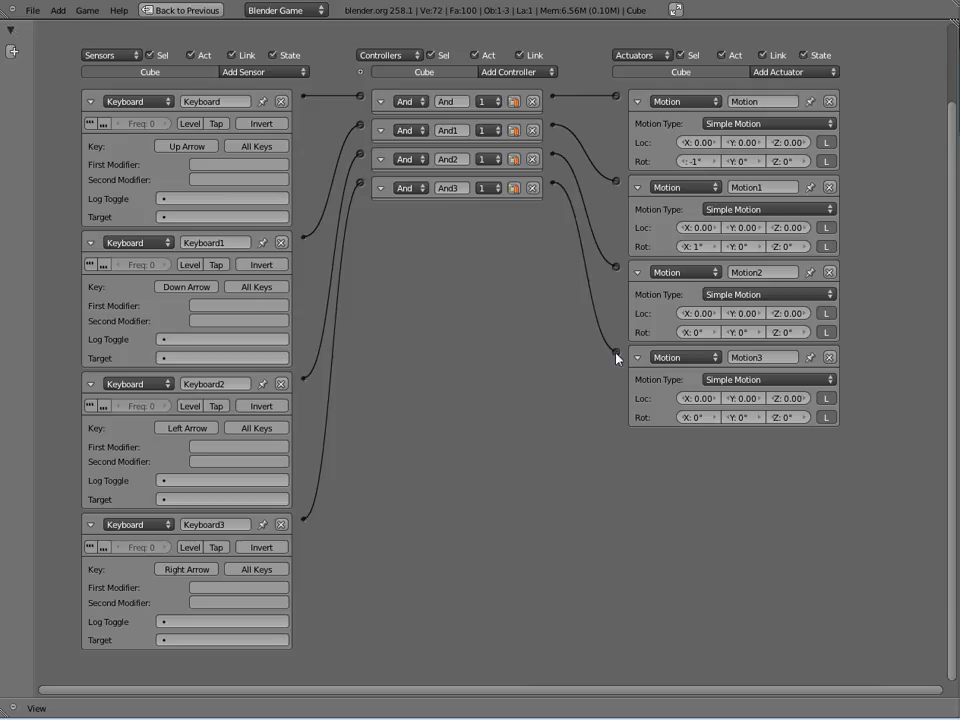
# Step: Set the Y rotation to -1° on the third Motion actuator and 1° on the fourth, then restore the previous screen layout
pyautogui.click(731, 419)
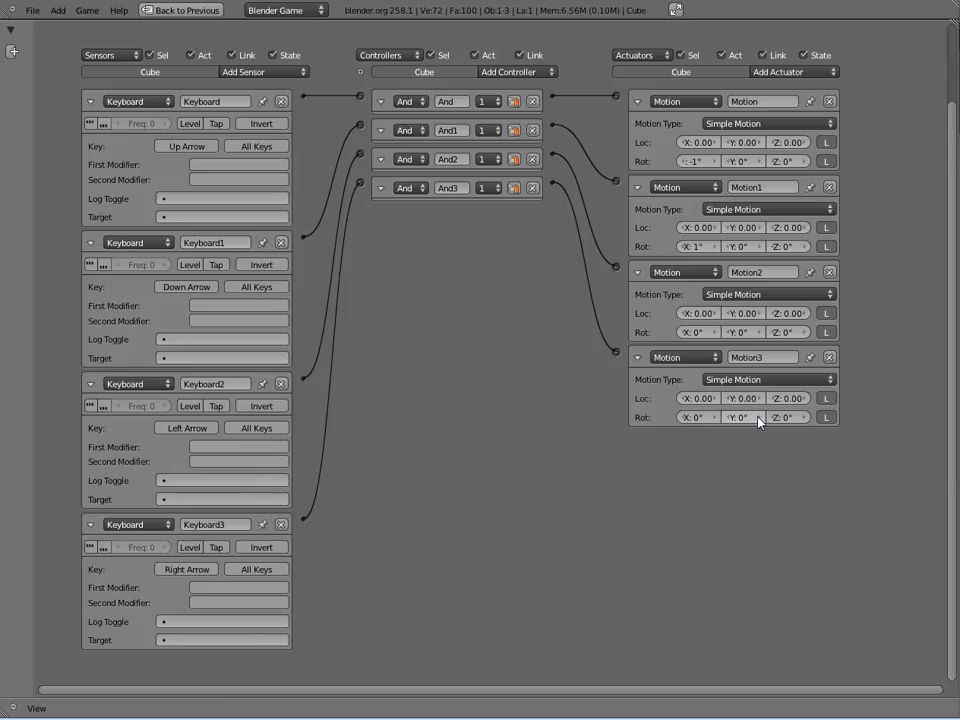
pyautogui.click(759, 419)
pyautogui.click(176, 12)
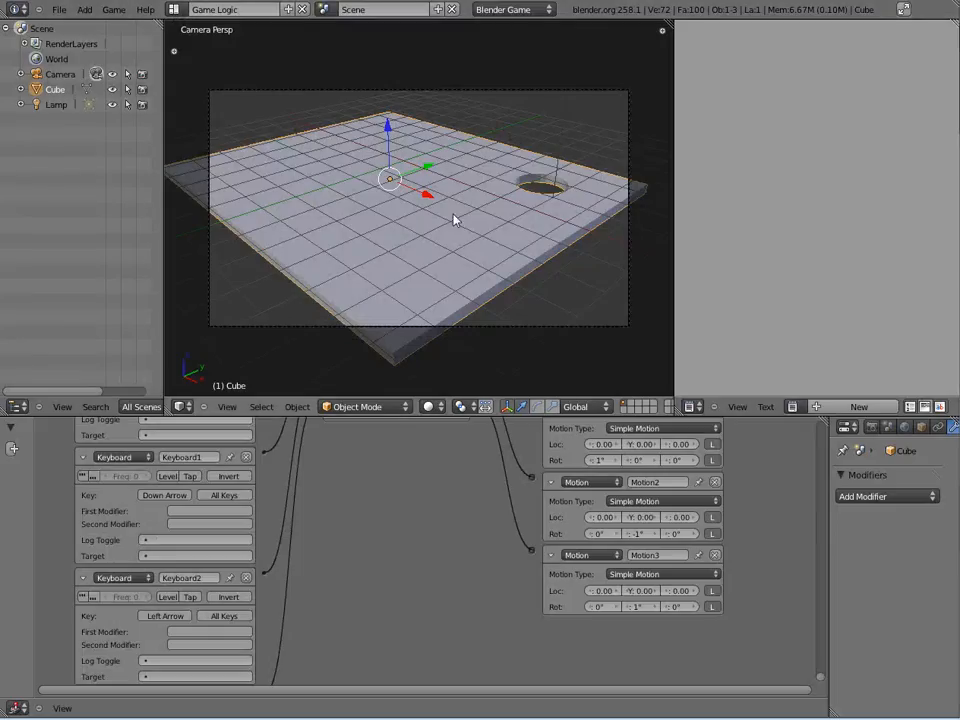
# Step: Run the game and test tilting the board in all directions with the four arrow keys
pyautogui.press('p')
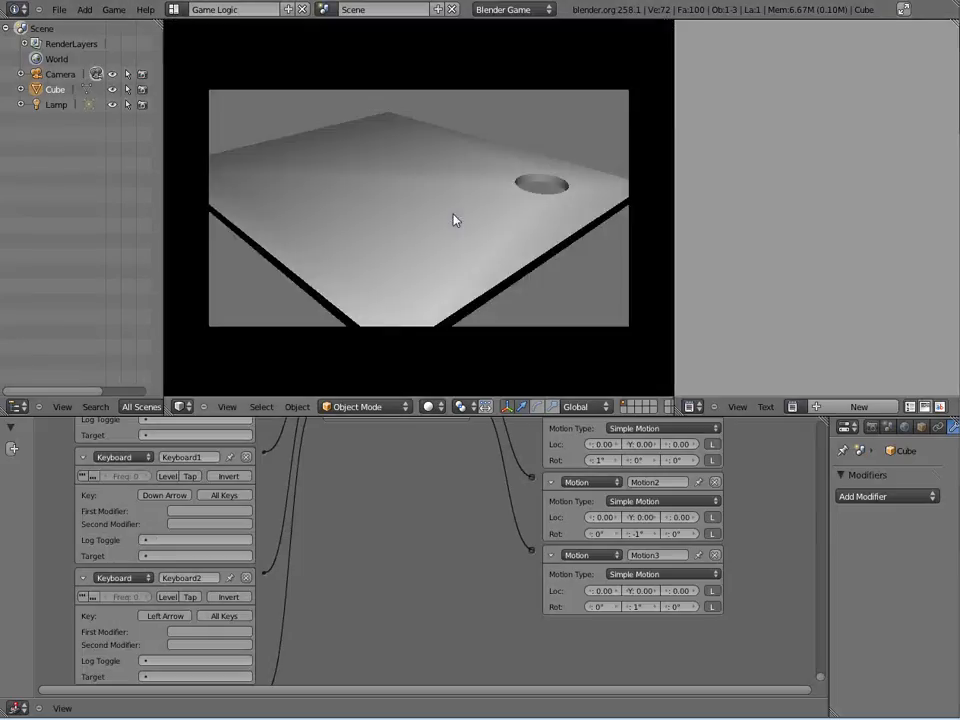
pyautogui.press('Up')
pyautogui.press('Down')
pyautogui.press('Left')
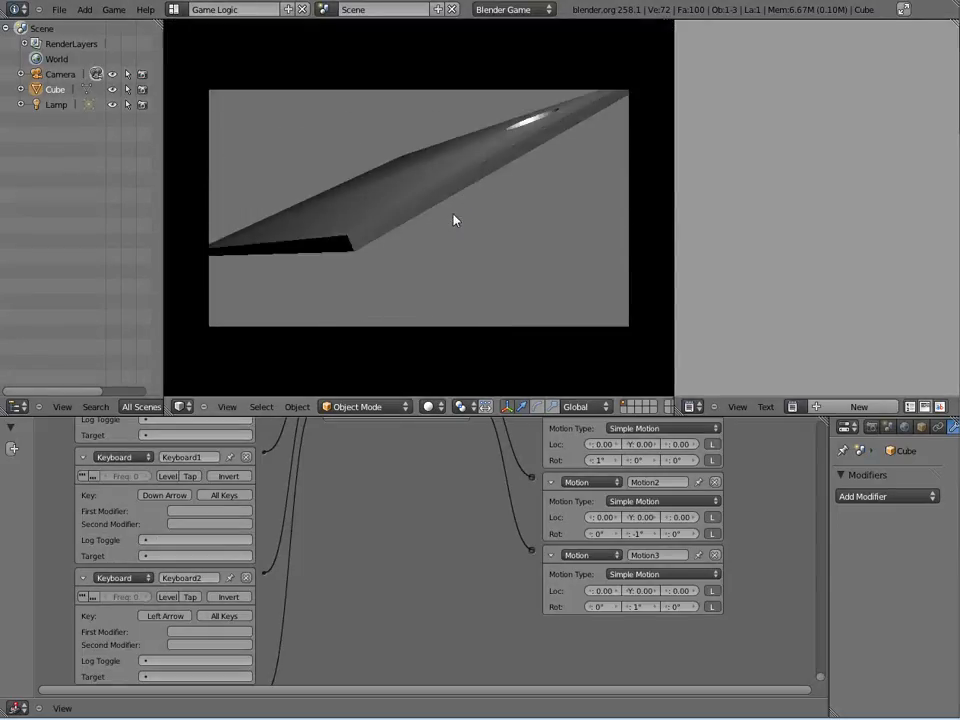
pyautogui.press('Right')
pyautogui.press('Up')
pyautogui.press('Down')
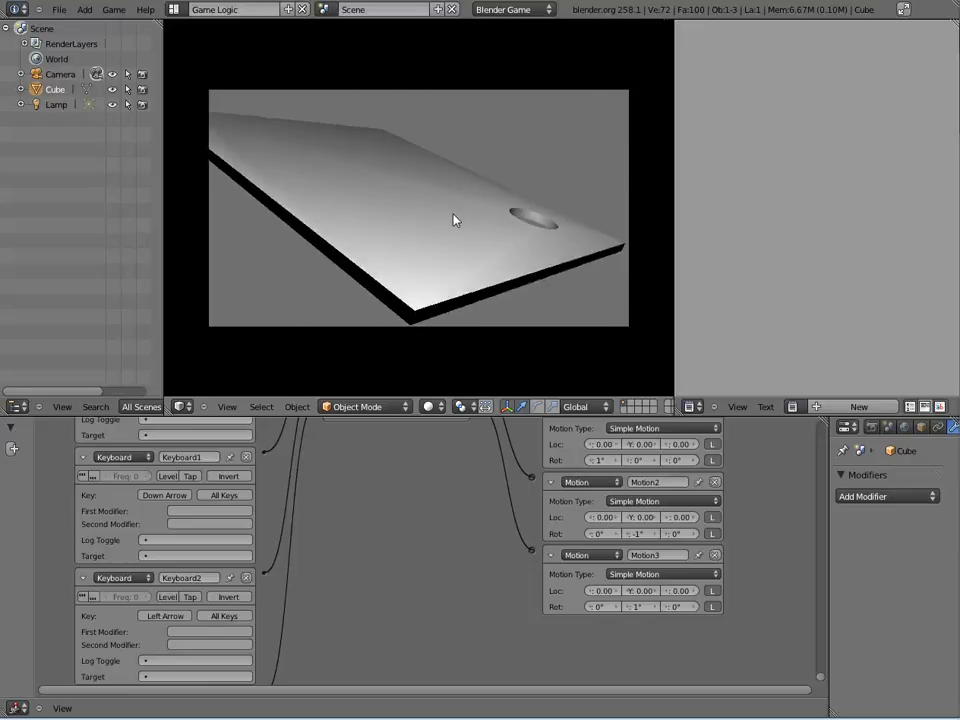
pyautogui.press('Left')
pyautogui.press('Right')
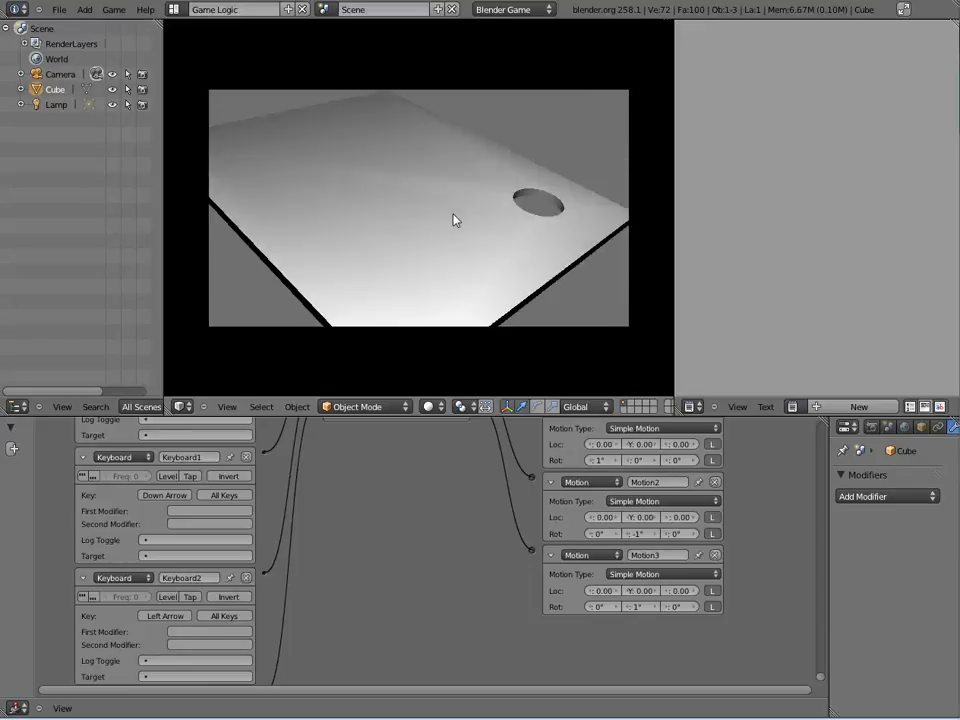
pyautogui.press('Left')
pyautogui.press('Down')
pyautogui.press('Left')
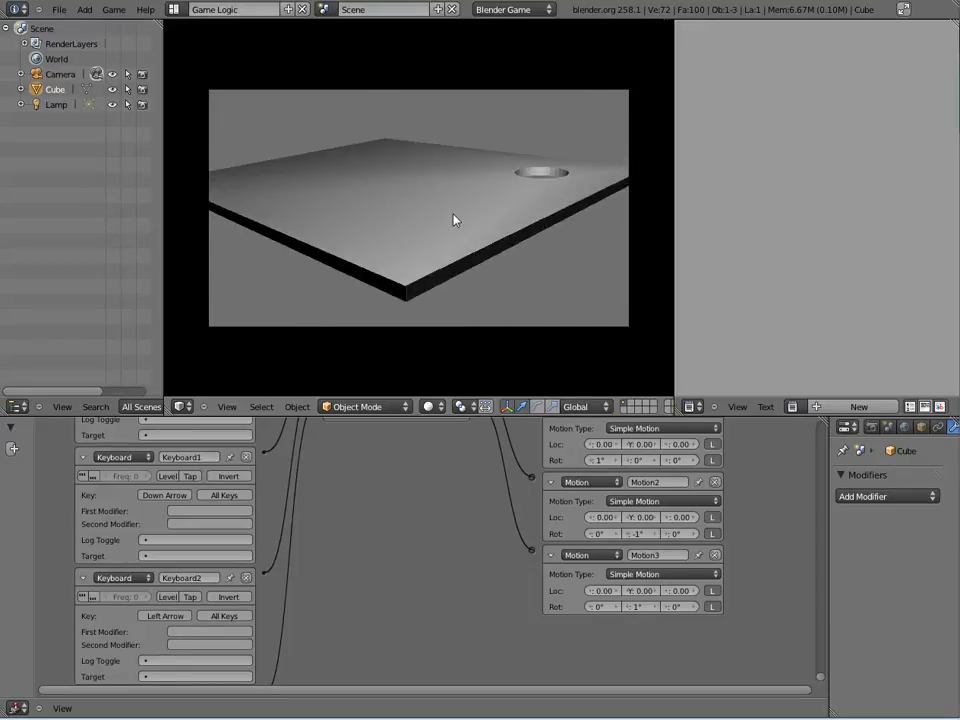
pyautogui.press('Right')
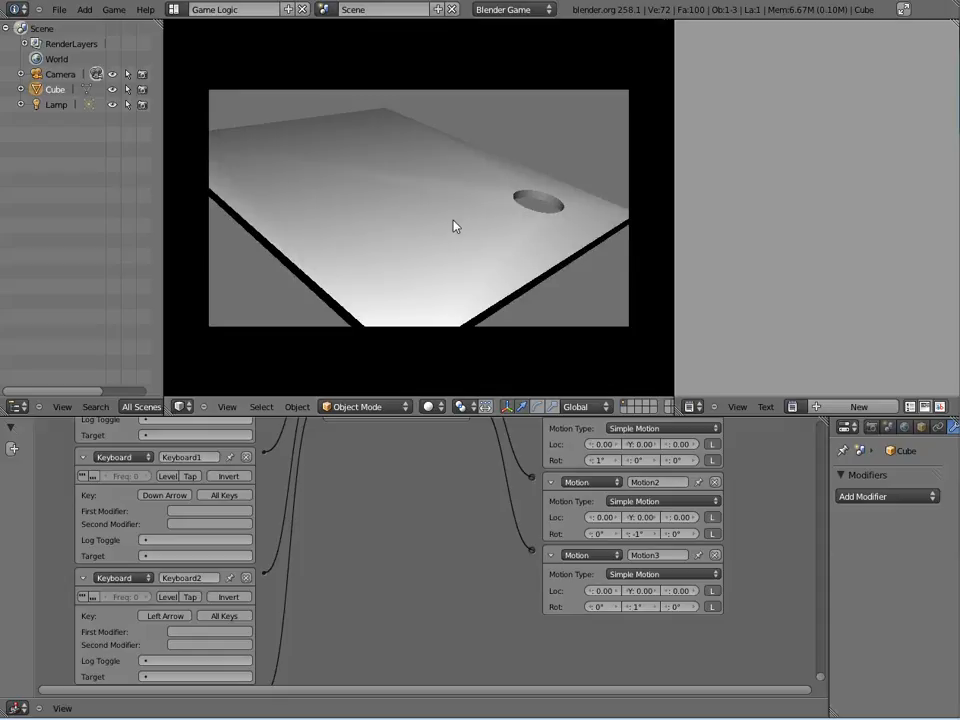